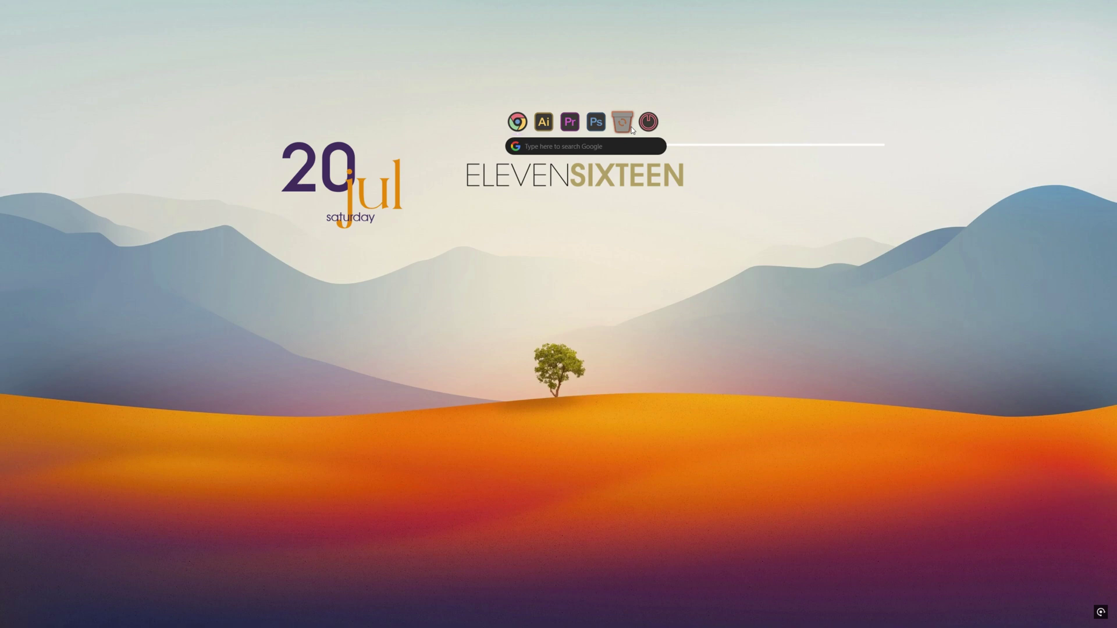
Open and close the Recycle Bin, Adobe Illustrator and Google Chrome in turn
left_click(628, 128)
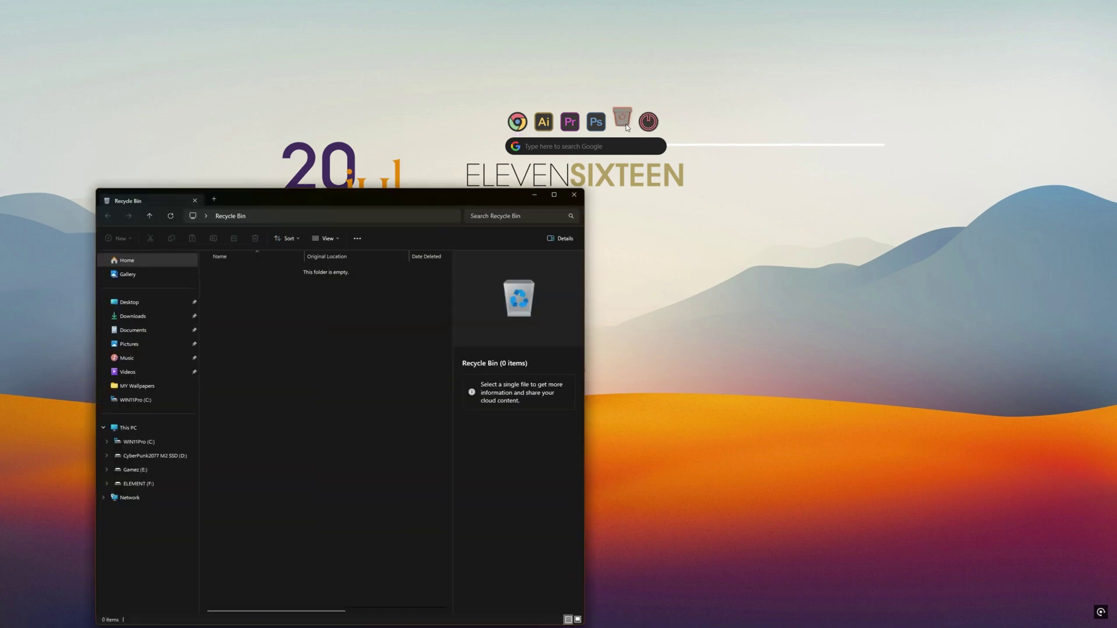
left_click(575, 195)
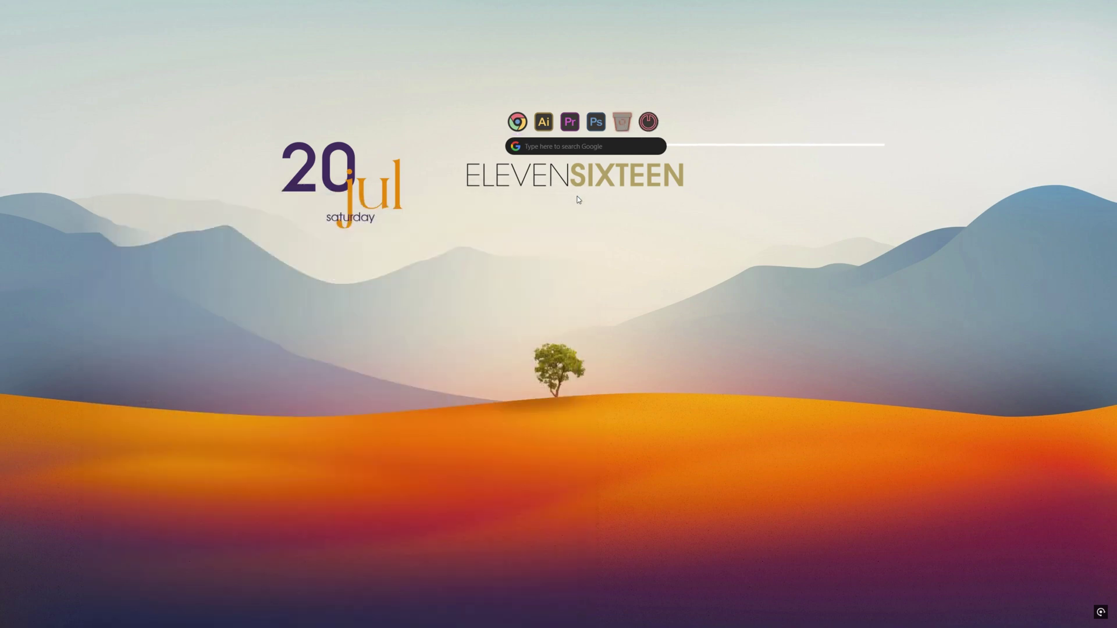
left_click(543, 122)
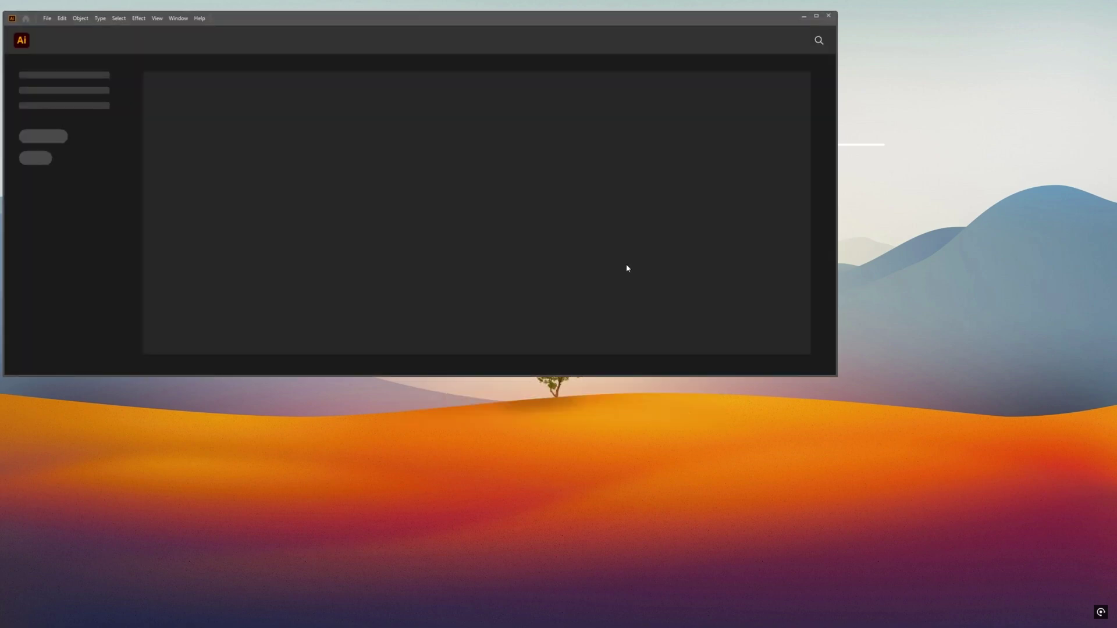
left_click(828, 17)
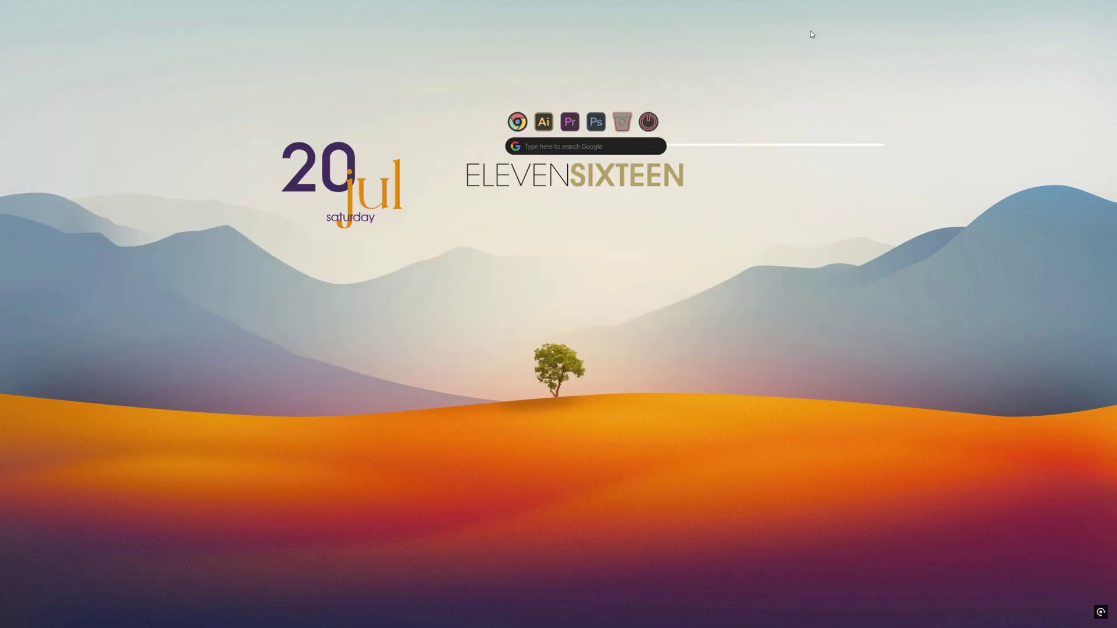
left_click(517, 122)
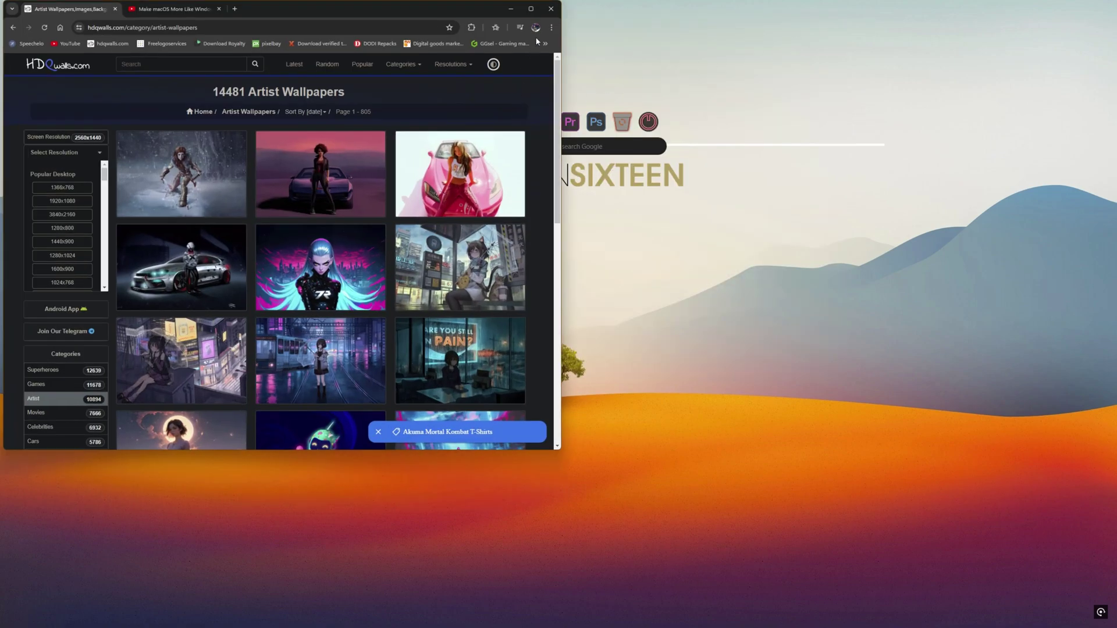
left_click(551, 8)
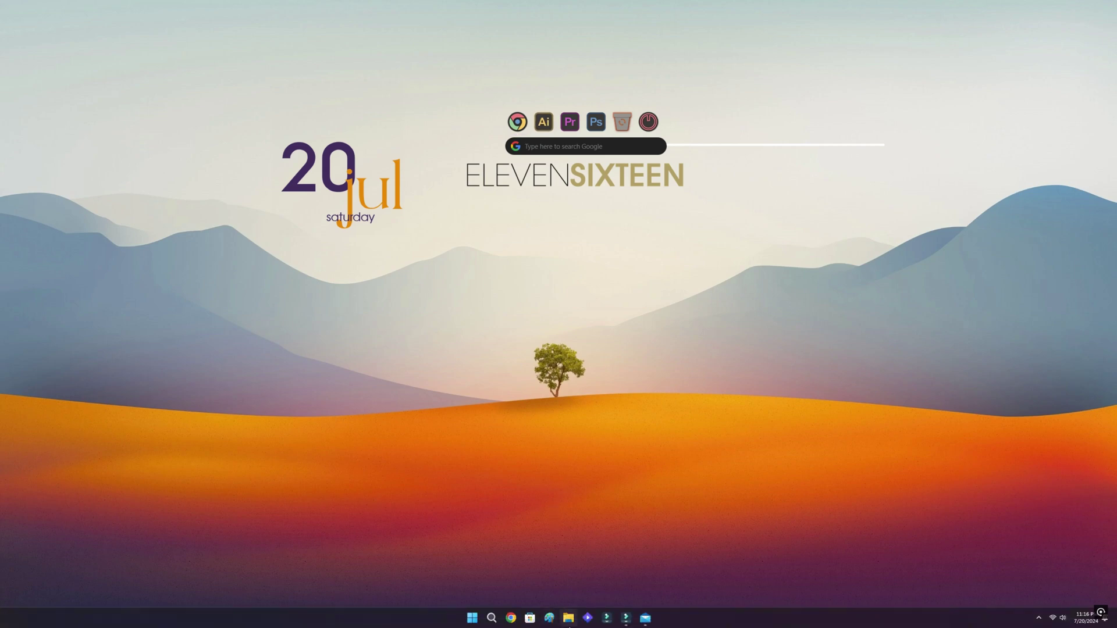
Play the nature birds singing mp3 from the Desktop folder, then minimize Explorer and Media Player
left_click(569, 621)
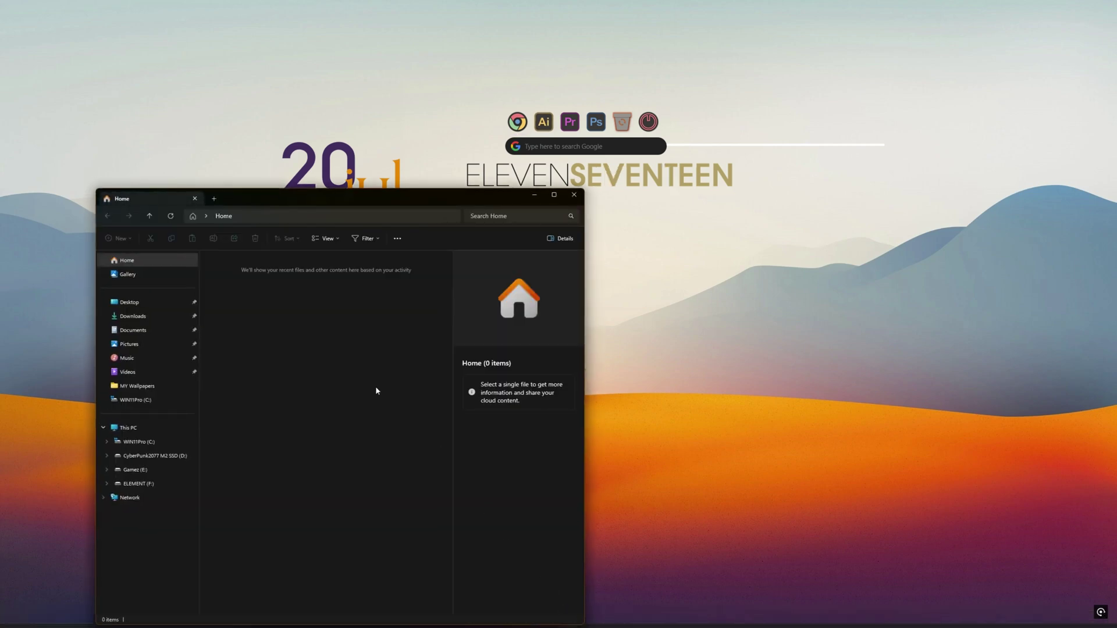
left_click(145, 307)
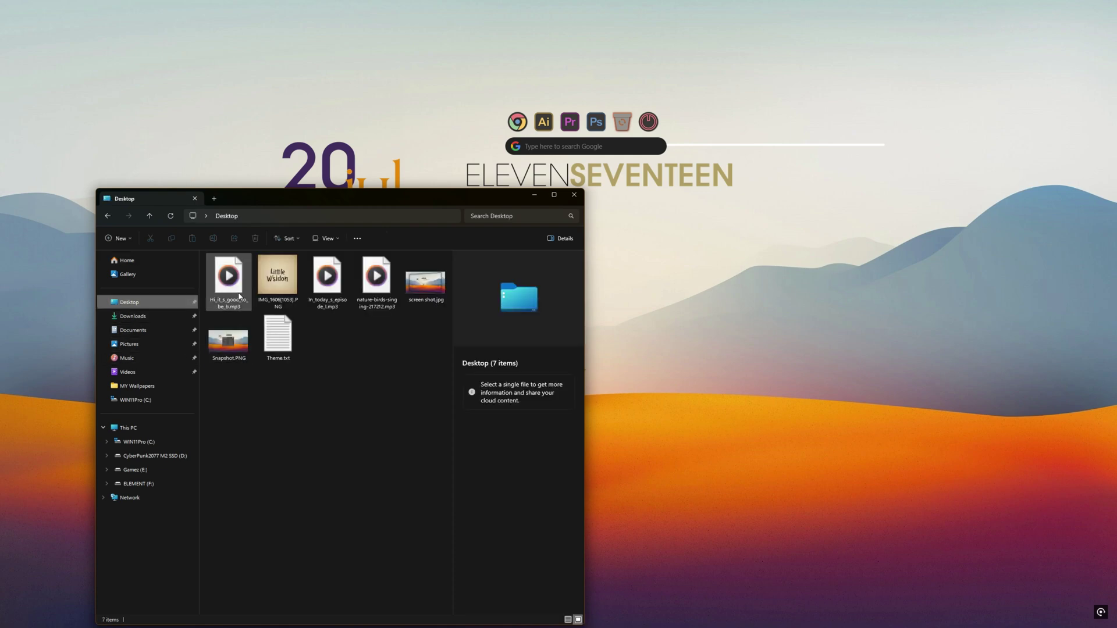
double_click(375, 282)
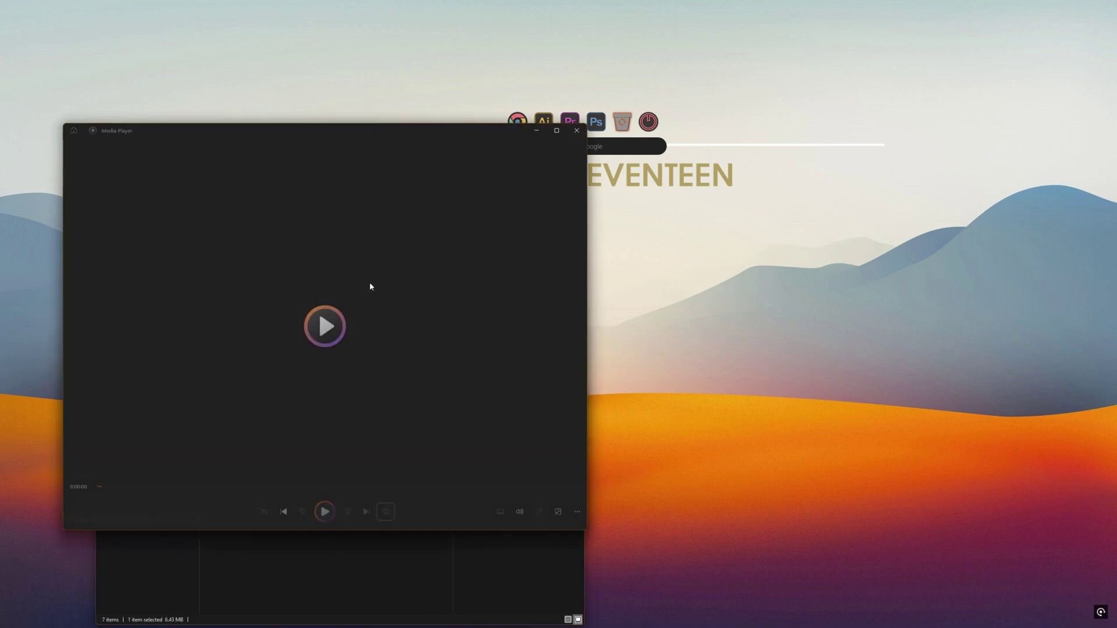
left_click(360, 566)
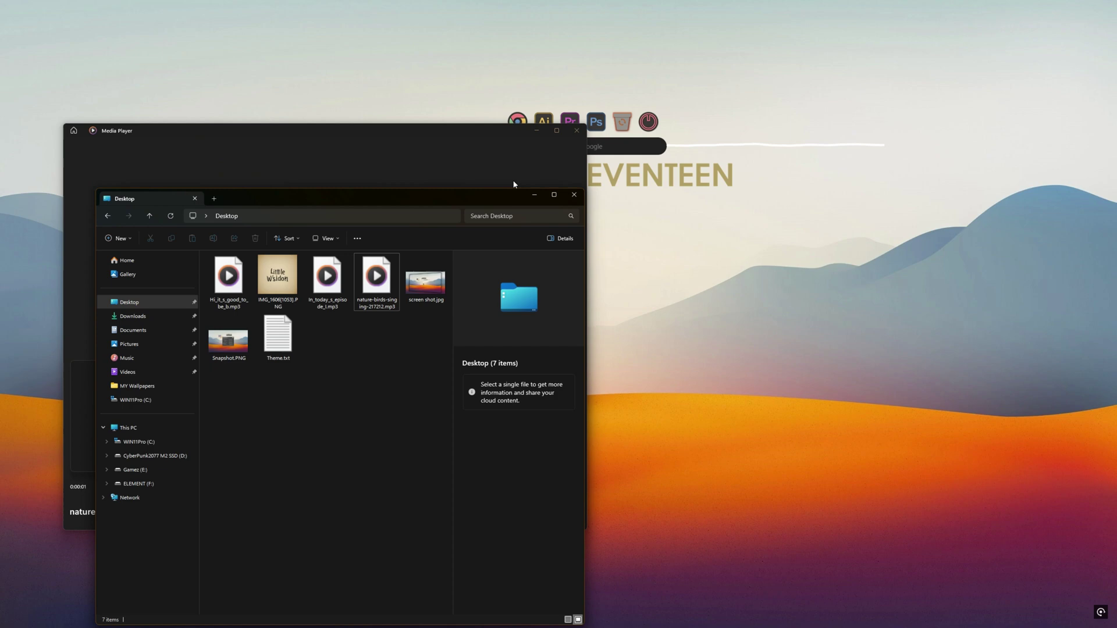
left_click(534, 196)
left_click(537, 130)
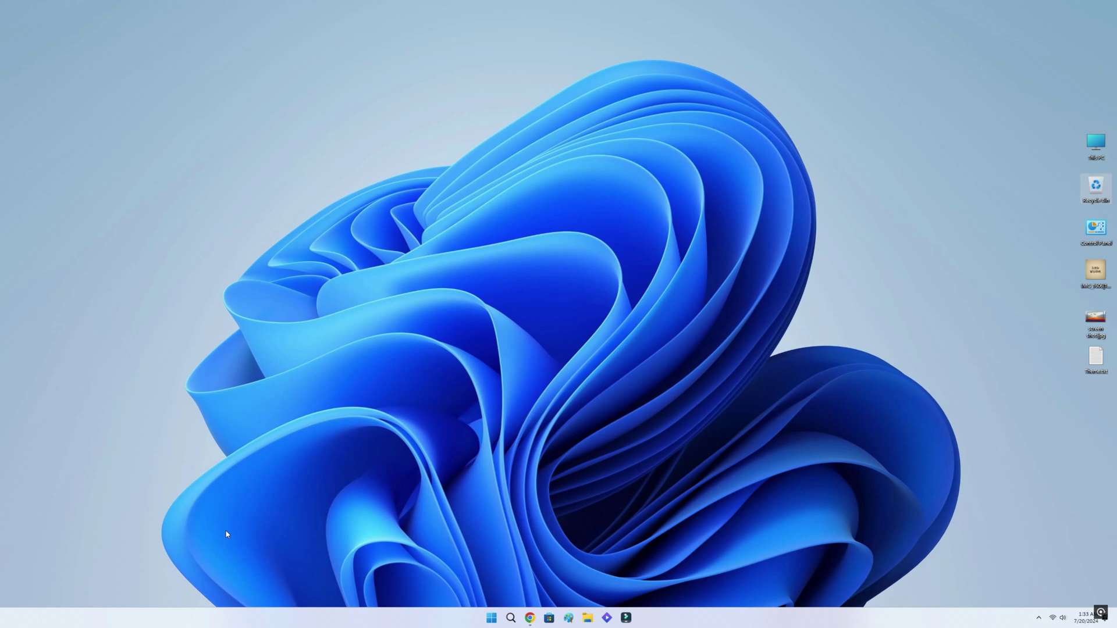
Download the free Winstep Nexus dock from its page in Chrome
left_click(530, 618)
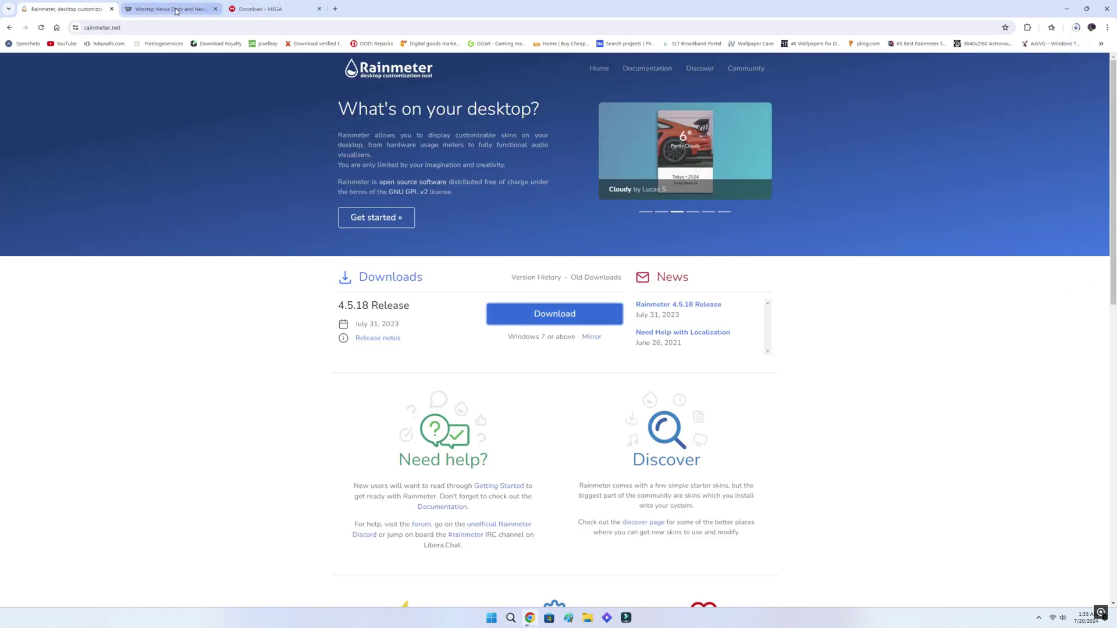
left_click(175, 8)
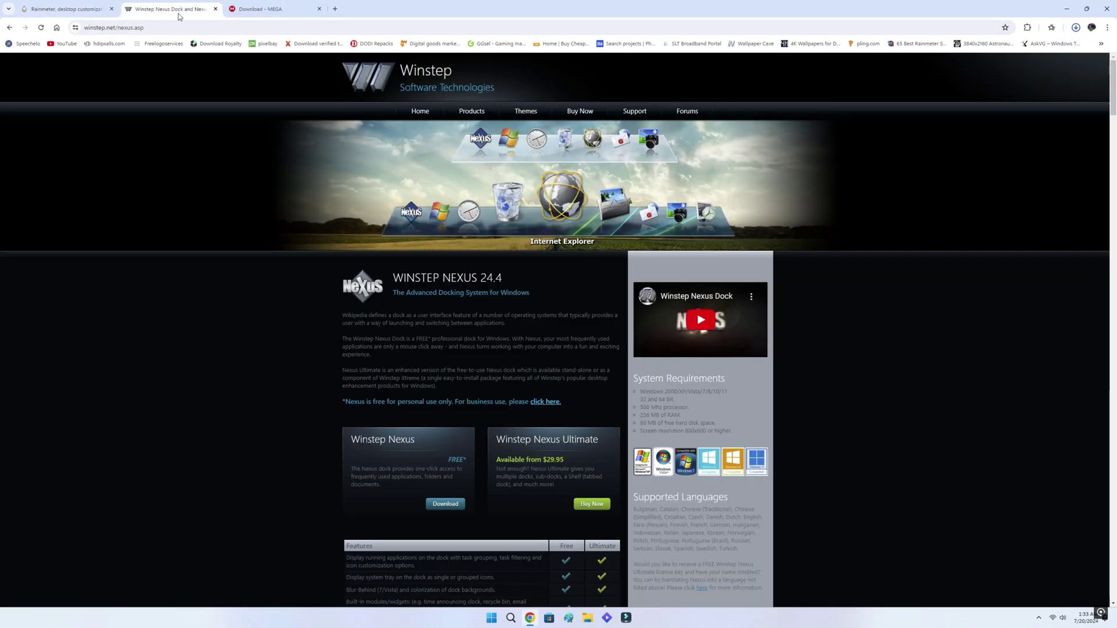
left_click(446, 504)
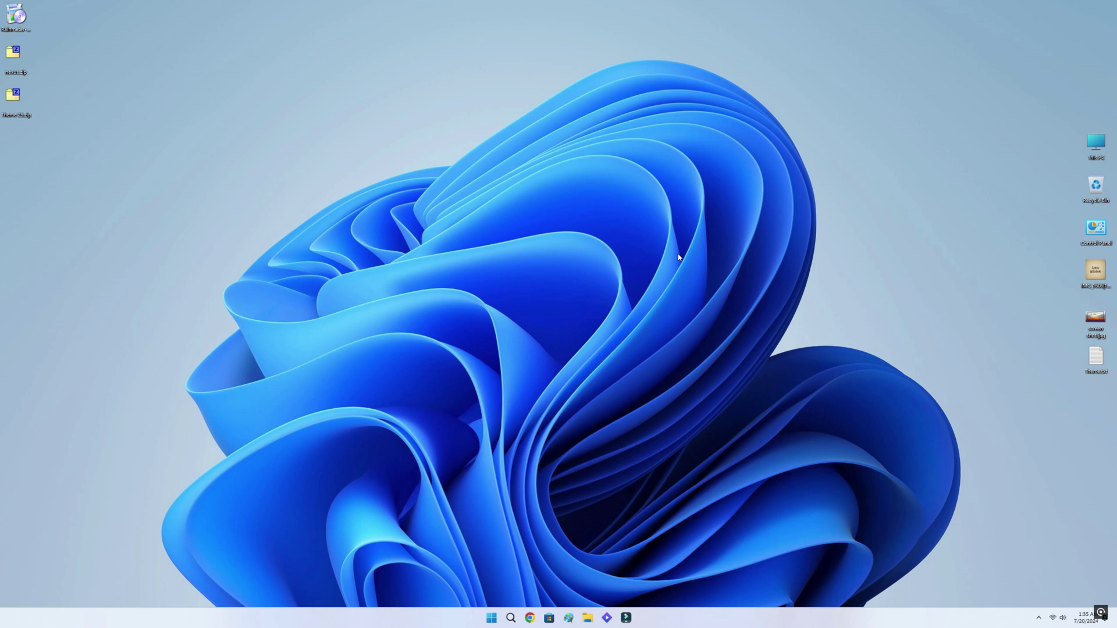
Extract the theme zip to its suggested folder
right_click(11, 100)
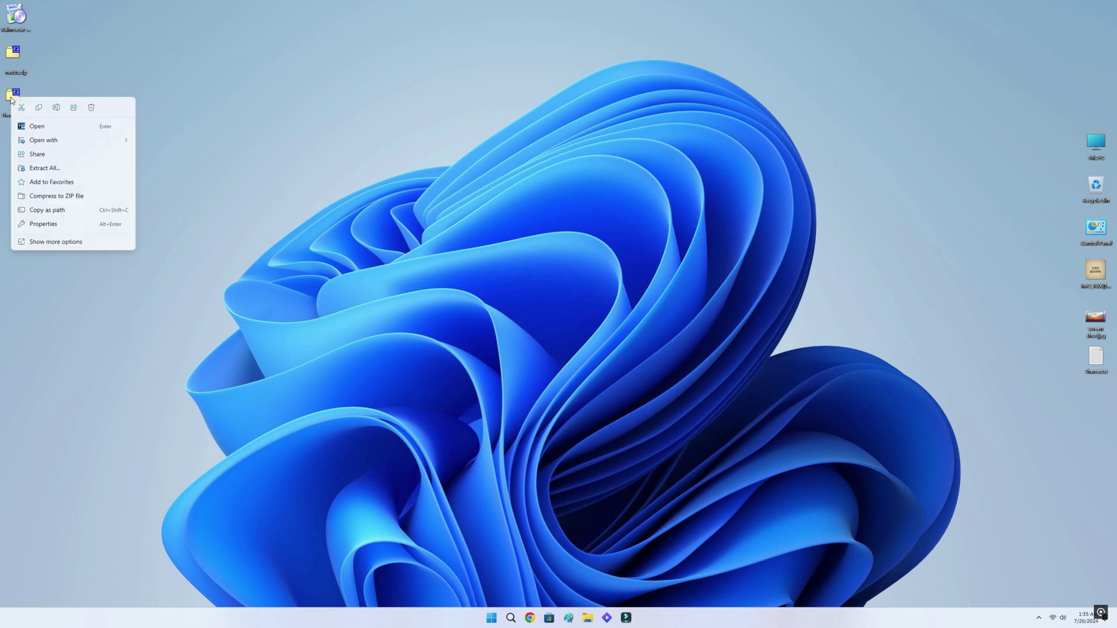
left_click(49, 168)
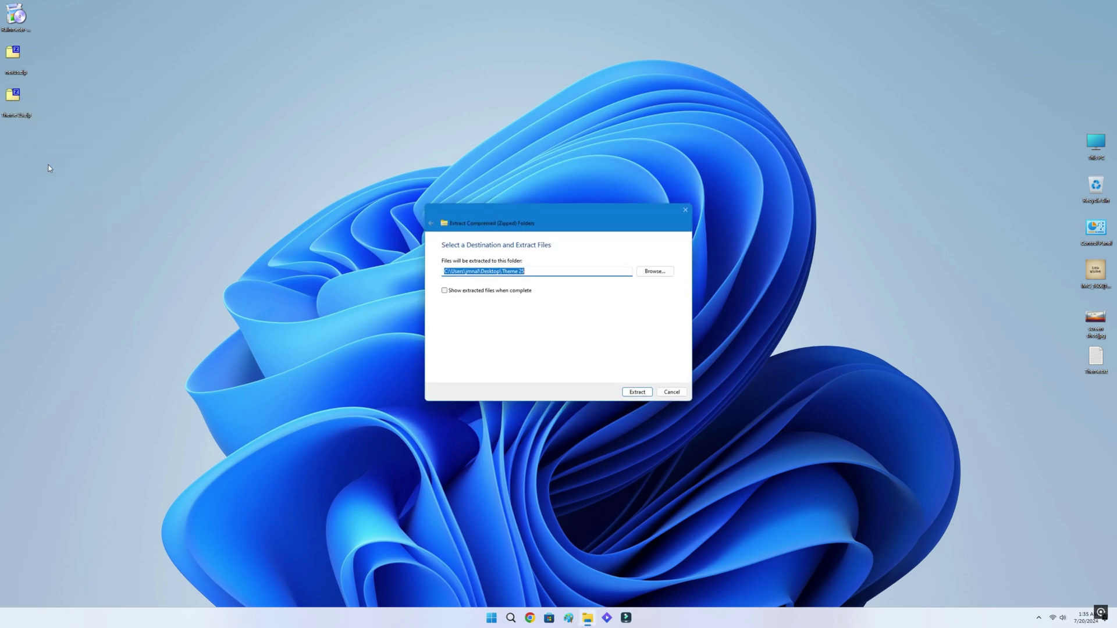
left_click(637, 392)
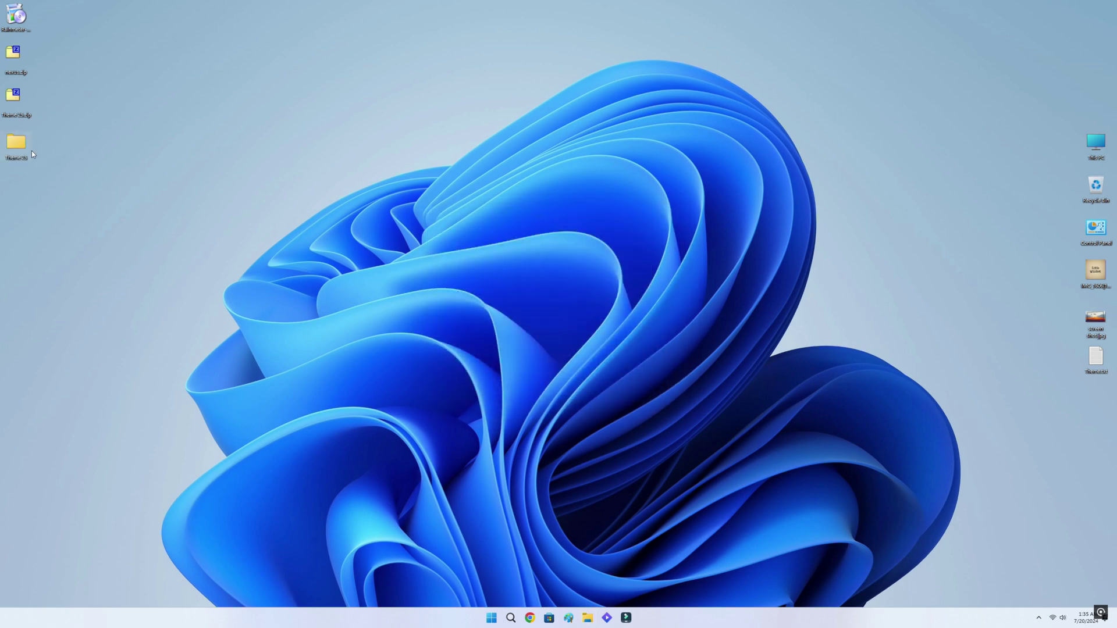
Move the Theme folder from Theme 25 into the root of the WIN11Pro (C:) drive
double_click(24, 149)
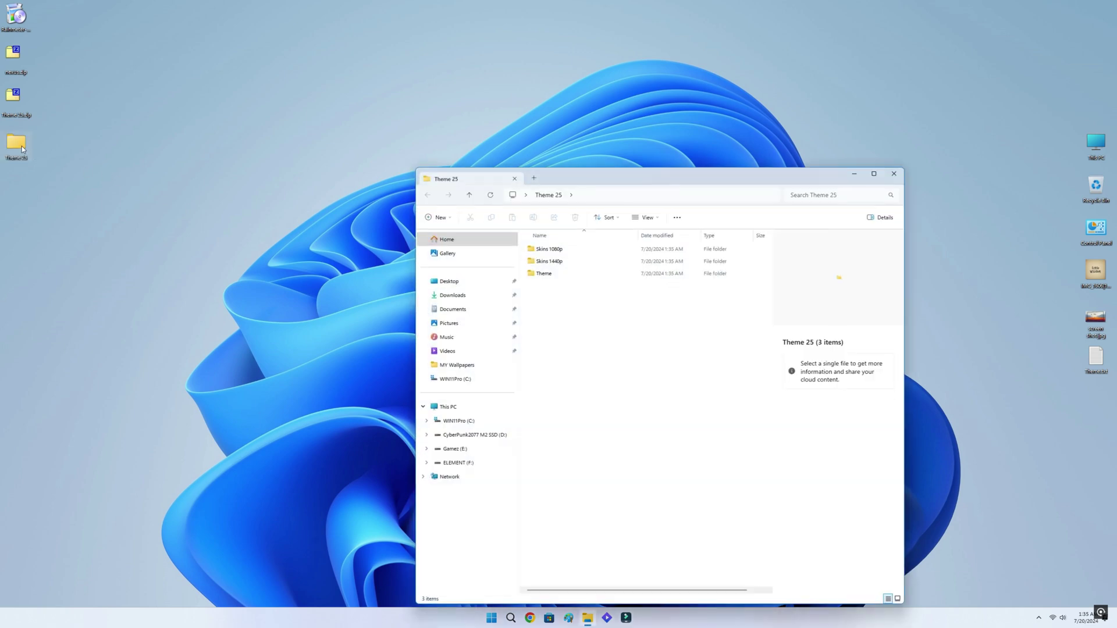
left_click(540, 277)
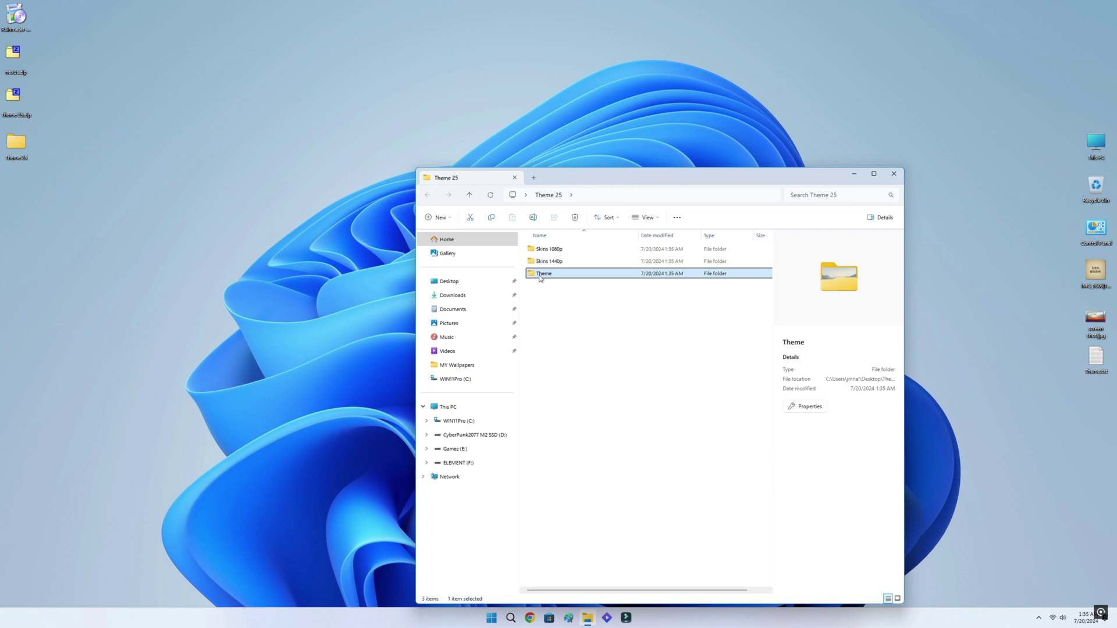
right_click(541, 278)
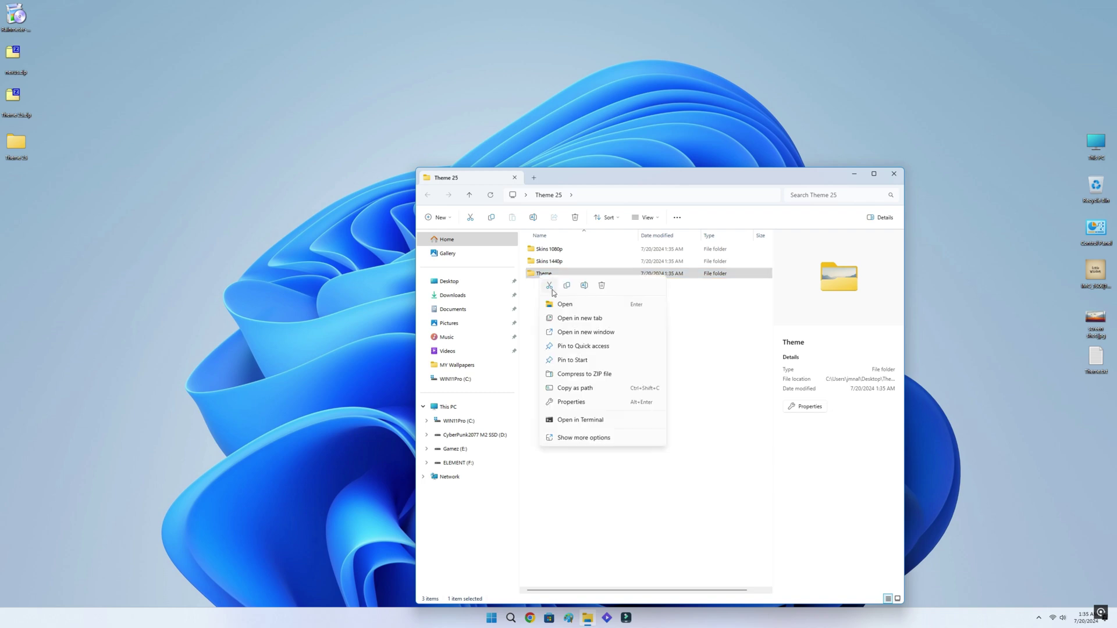
left_click(551, 288)
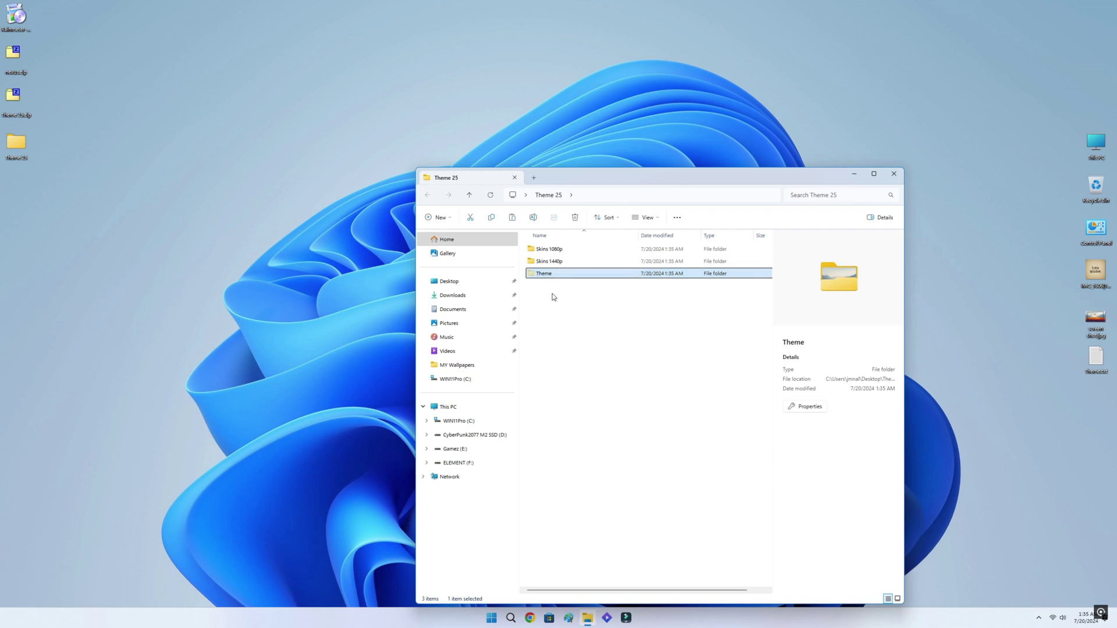
left_click(453, 407)
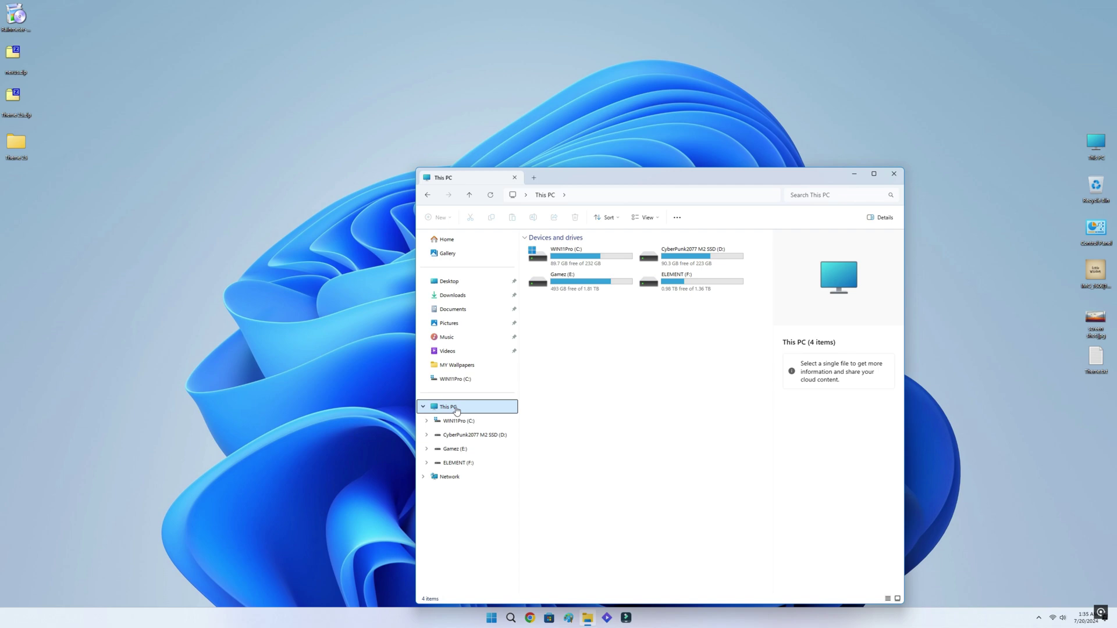
double_click(570, 261)
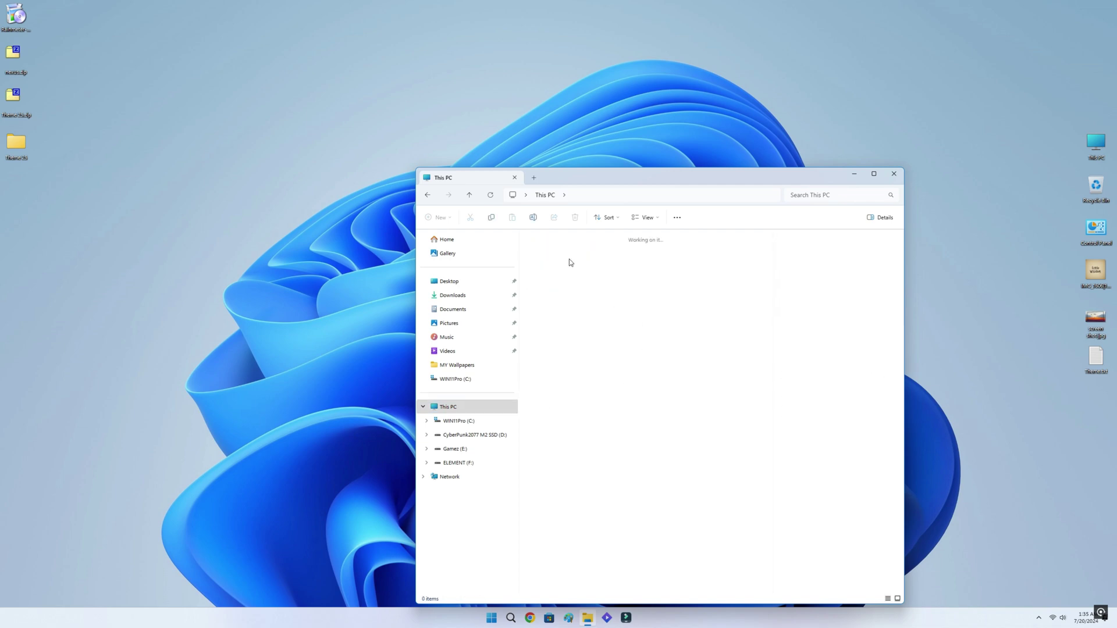
right_click(648, 349)
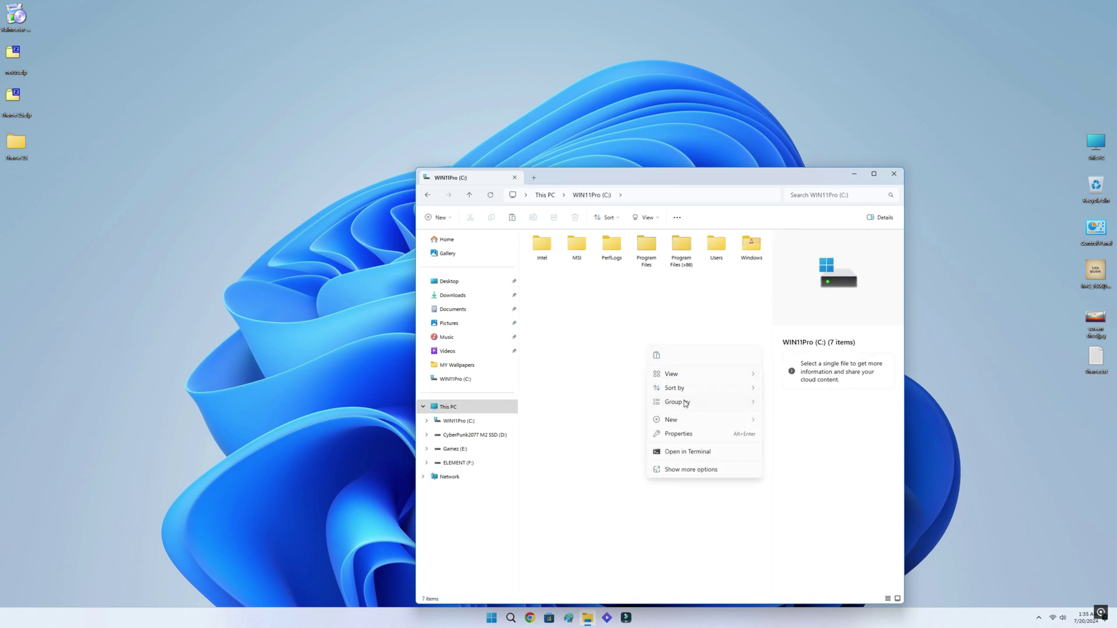
left_click(658, 357)
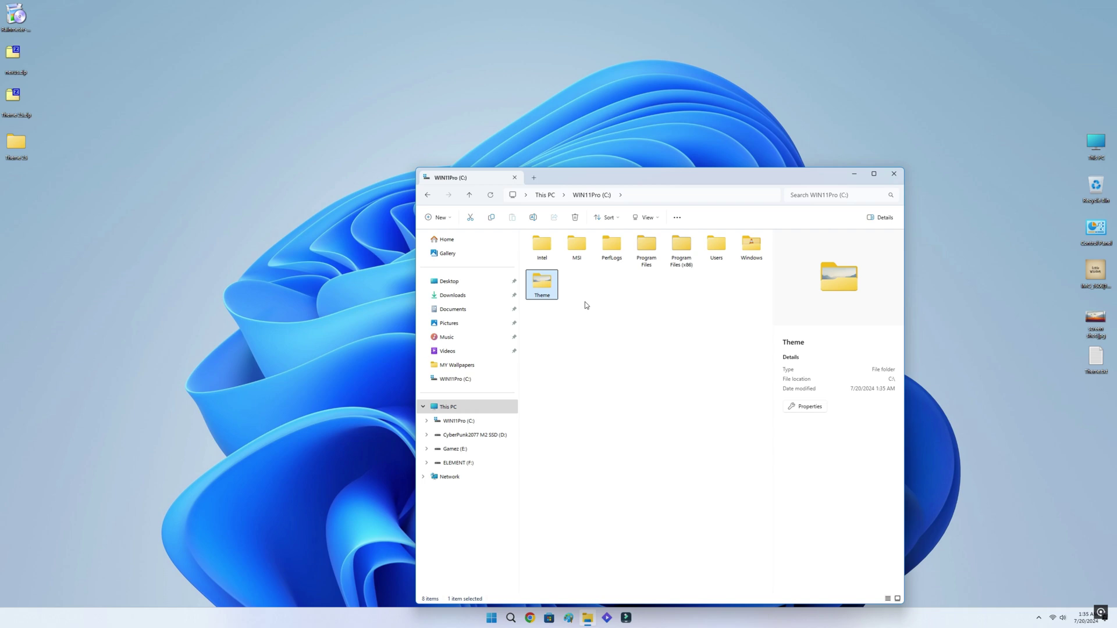
Set C:\Theme\1440p.jpg as the desktop background and close the folder window
double_click(551, 285)
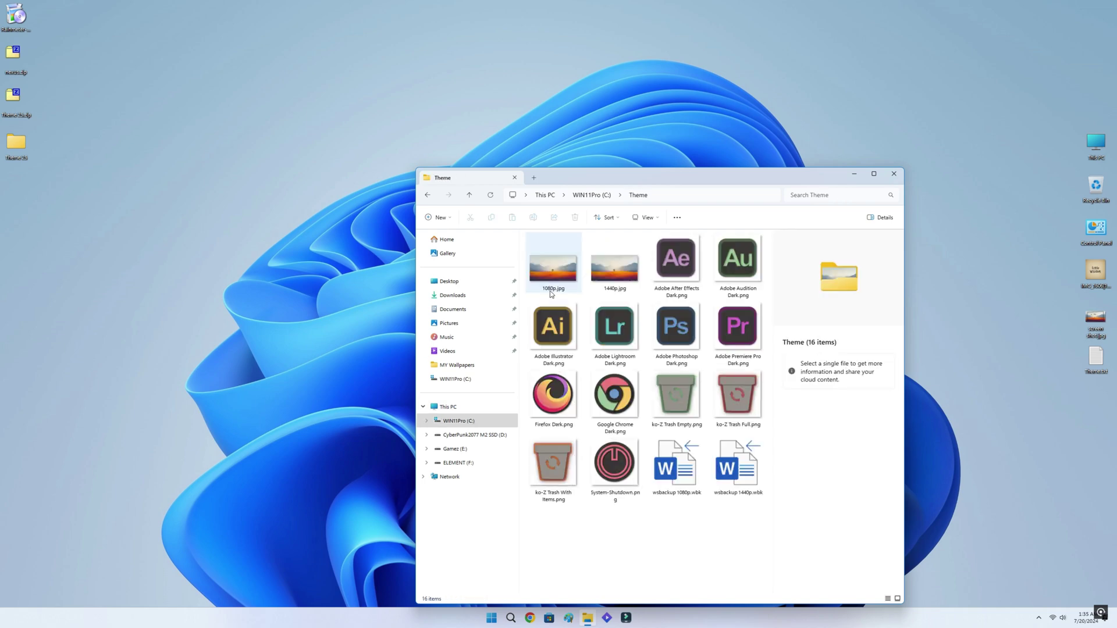
right_click(616, 273)
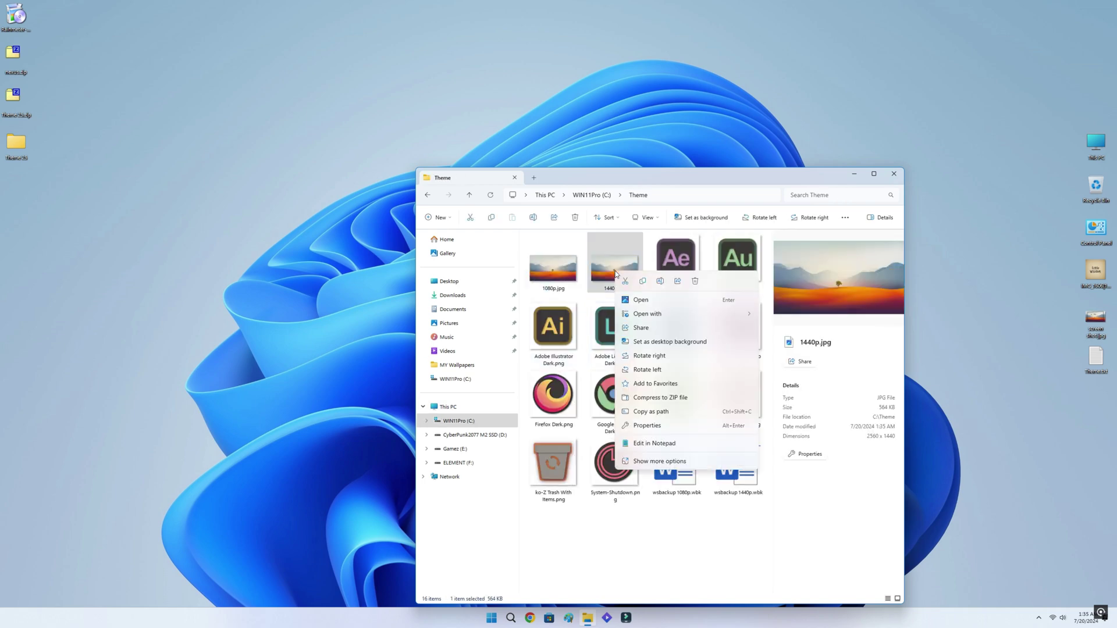
left_click(677, 342)
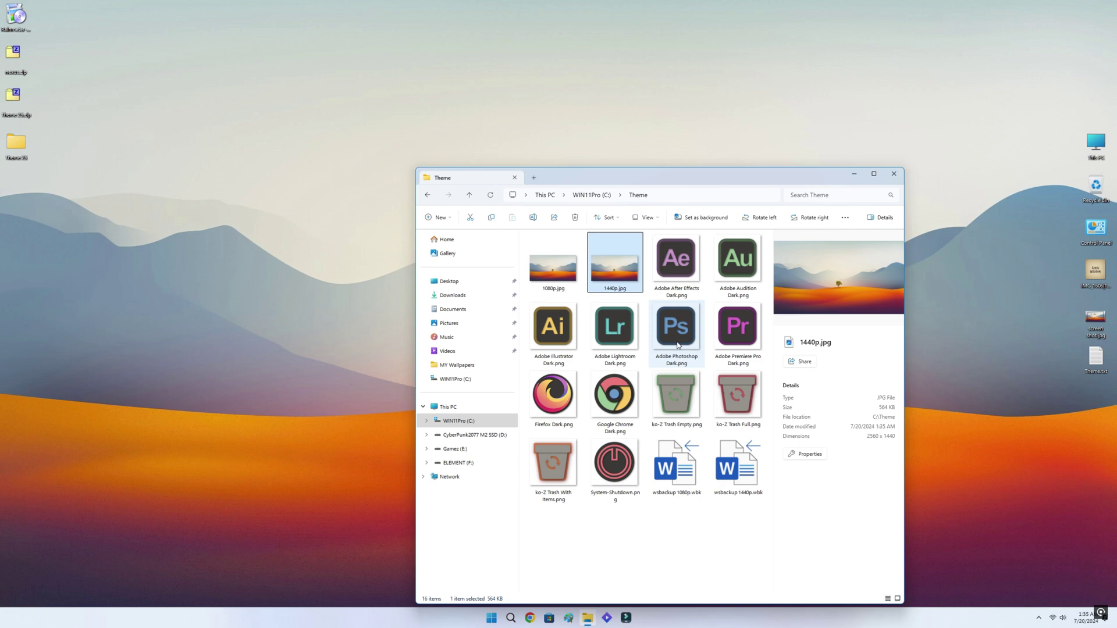
left_click(895, 175)
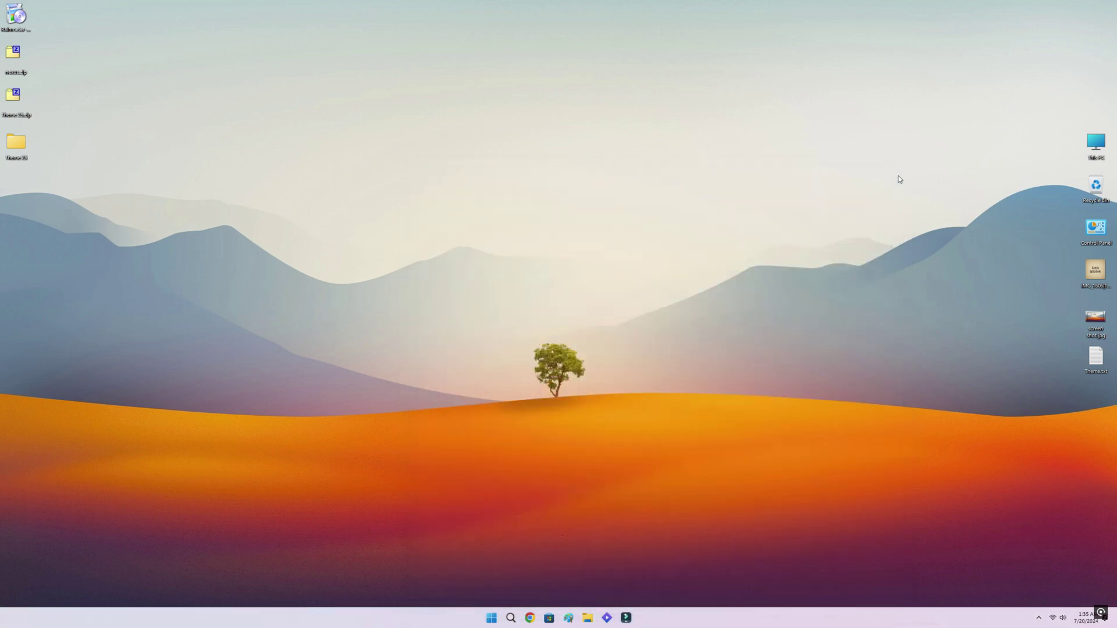
Set Personalization > Colors to Dark mode with an Automatic accent colour, then close Settings
right_click(334, 207)
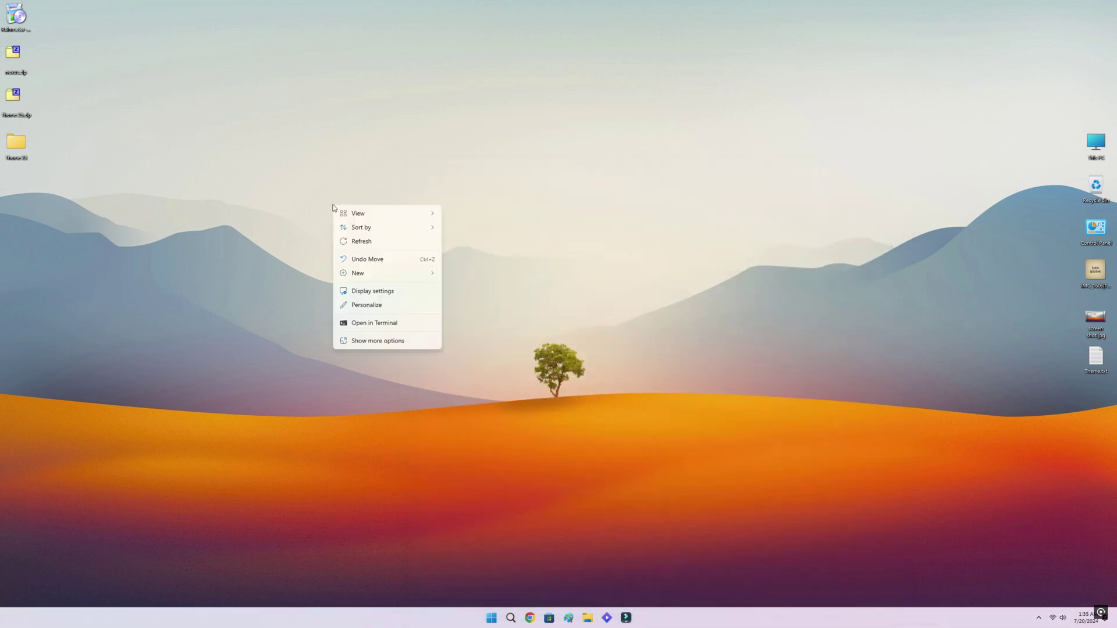
left_click(393, 303)
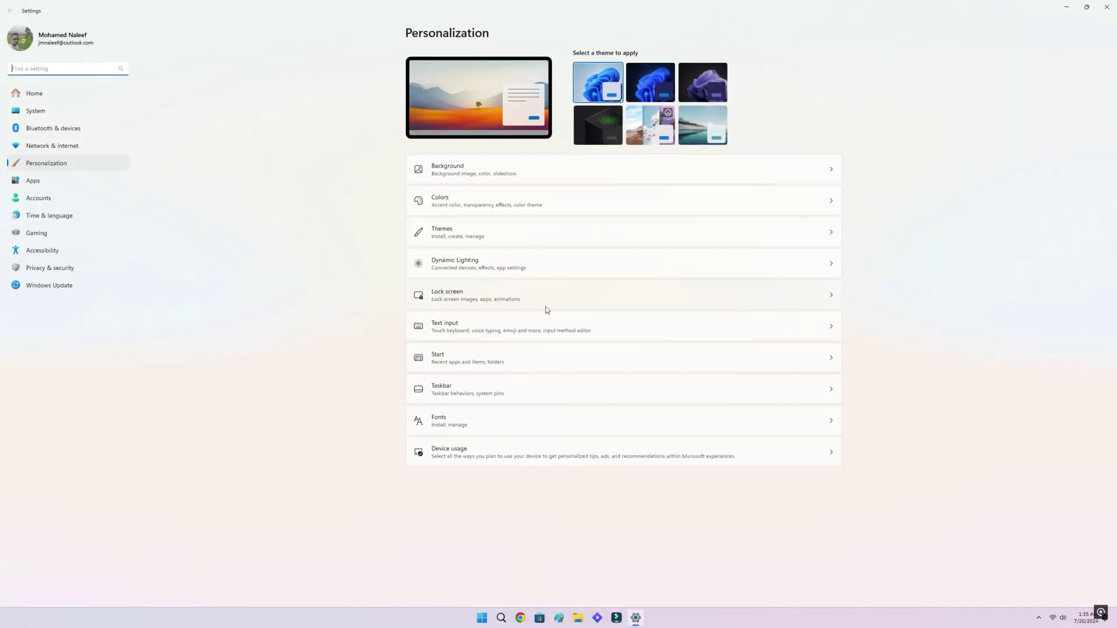
left_click(620, 209)
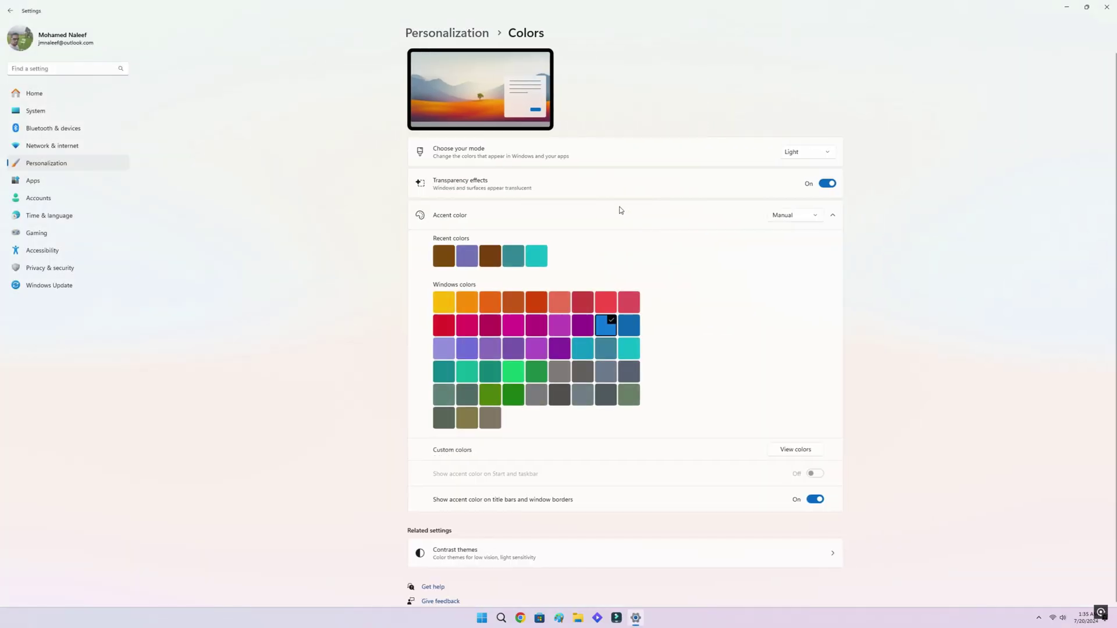
left_click(813, 156)
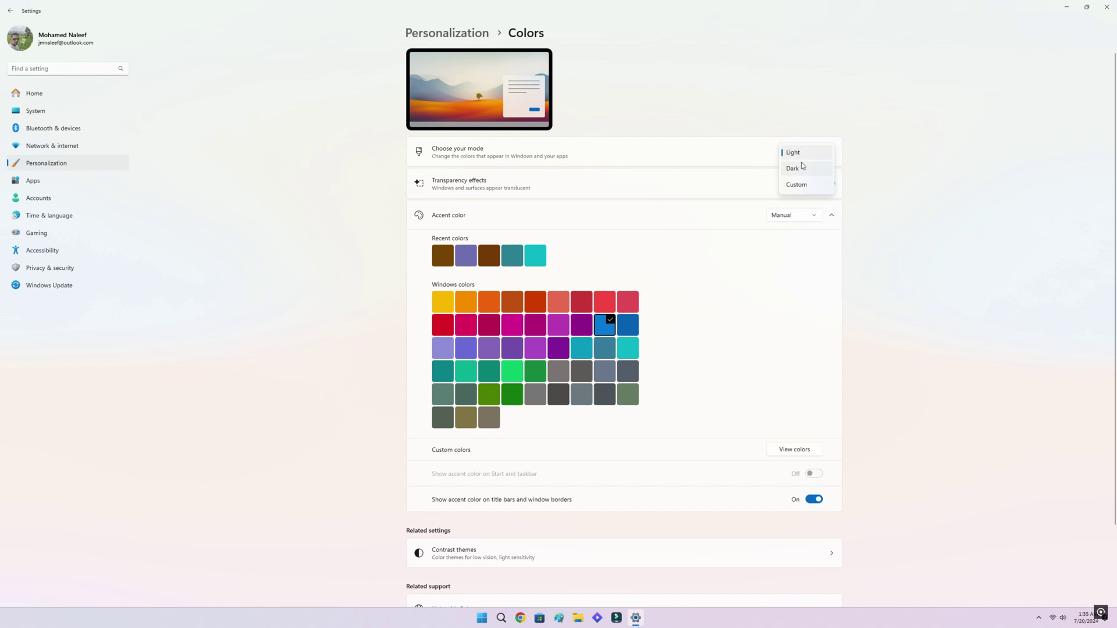
left_click(800, 170)
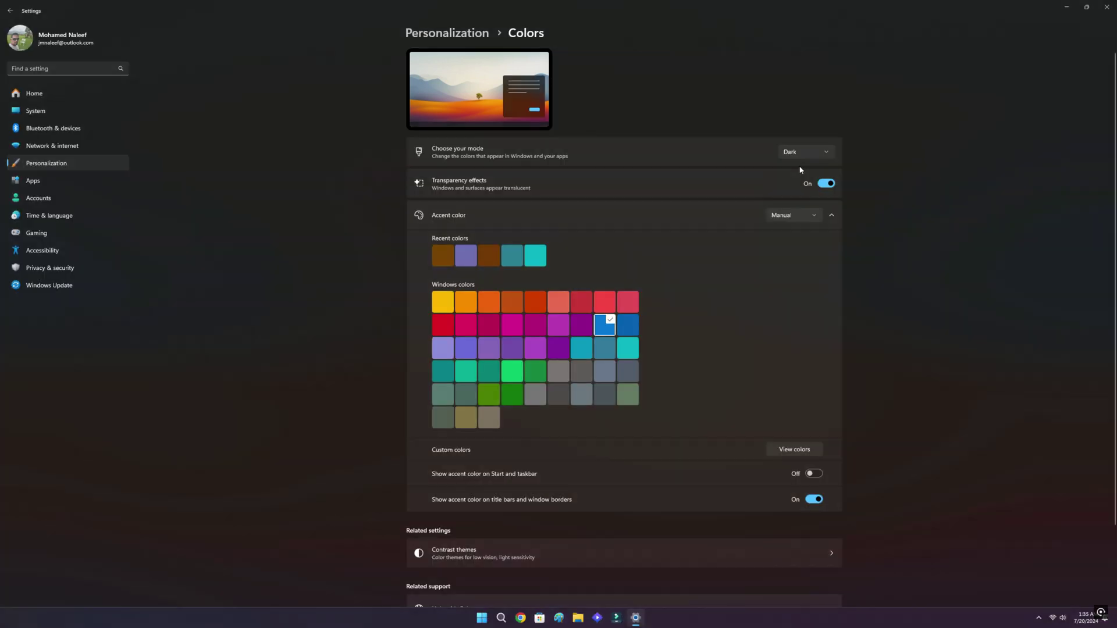
left_click(788, 220)
left_click(788, 200)
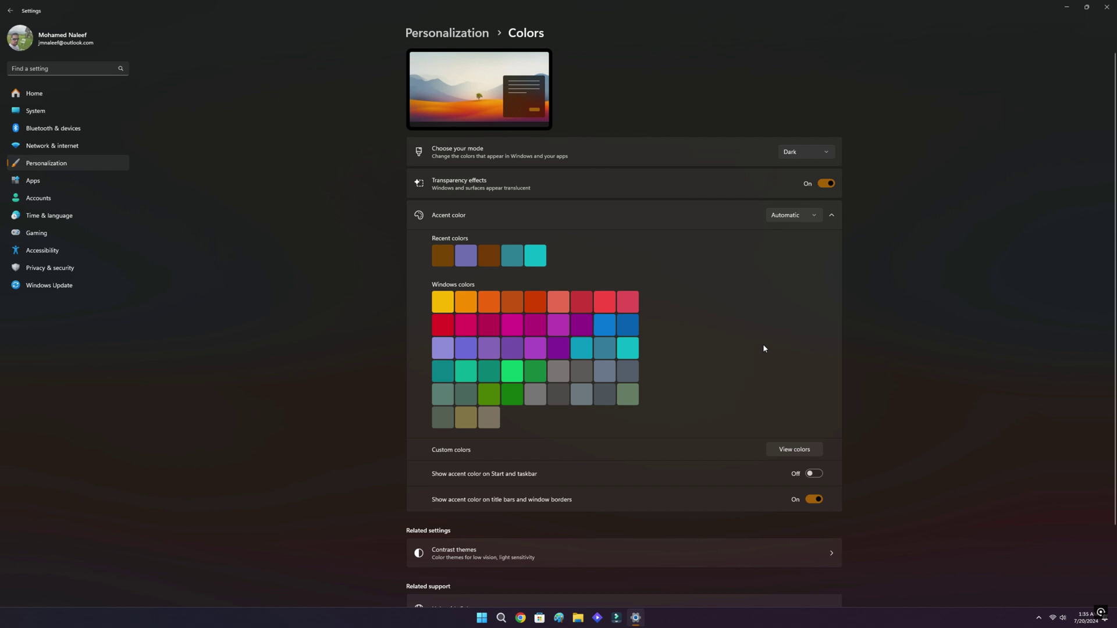
scroll(761, 331, "down", 2)
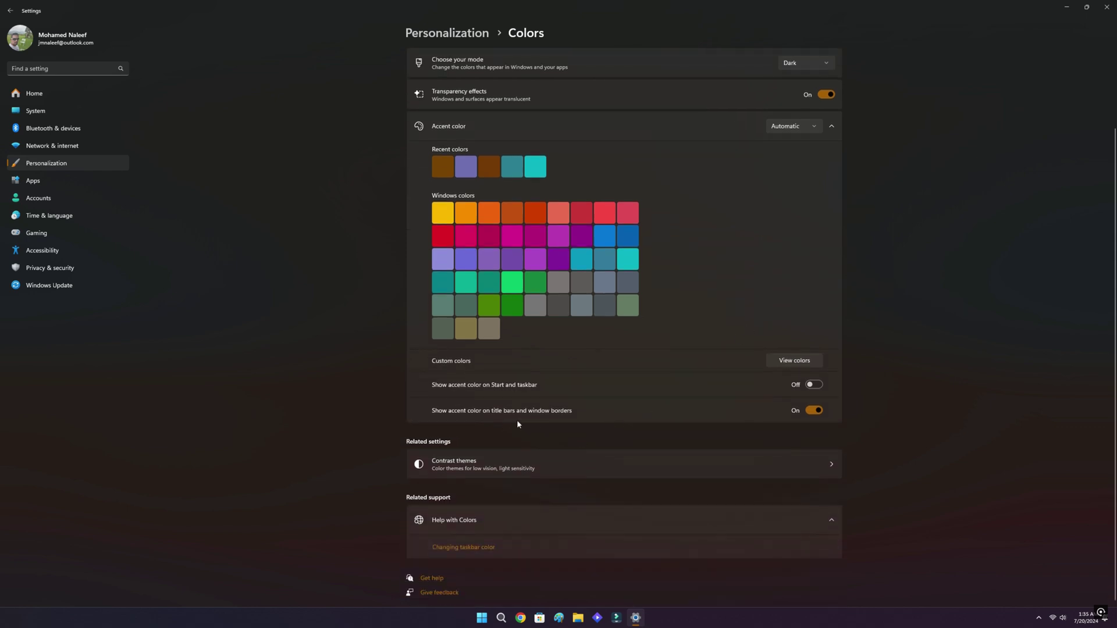
left_click(1107, 8)
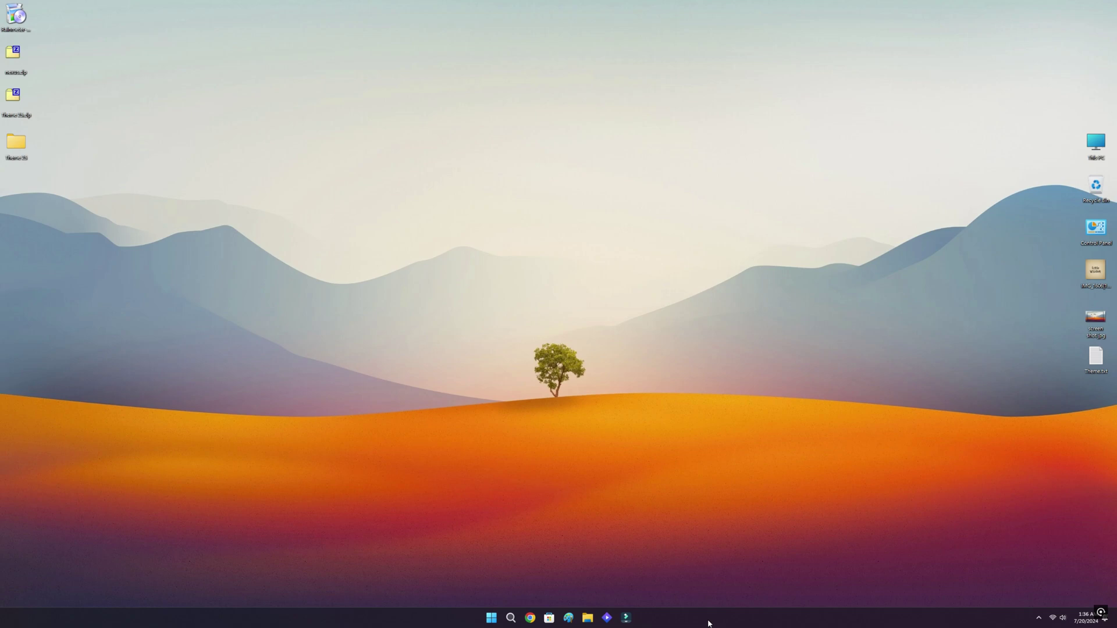
Turn on 'Automatically hide the taskbar' under Taskbar behaviors, then close Settings
right_click(709, 624)
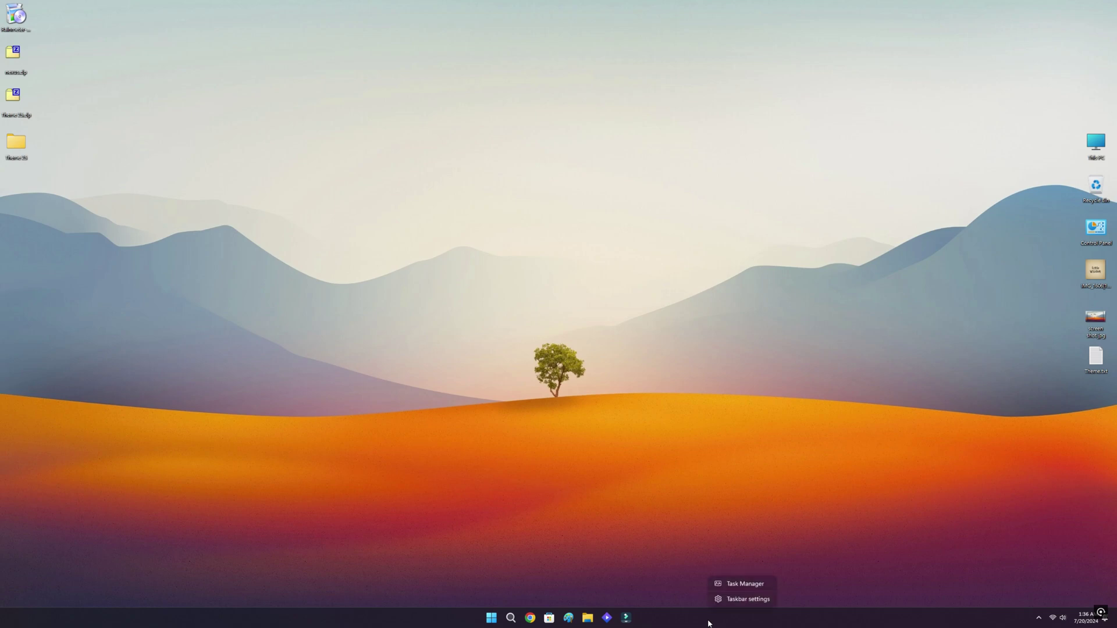
left_click(748, 599)
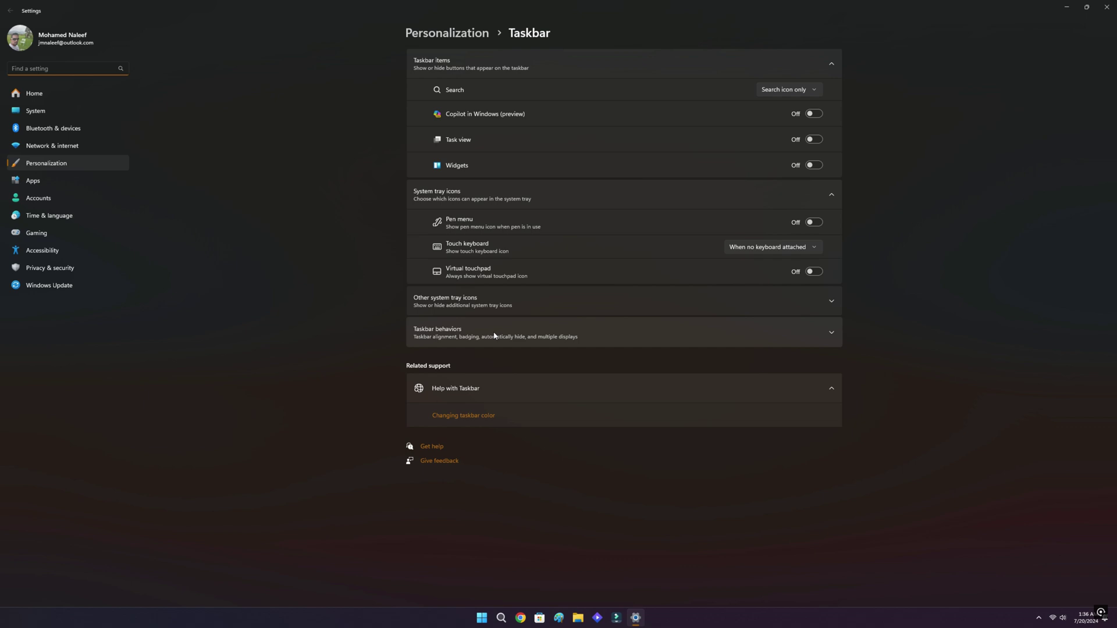
left_click(638, 334)
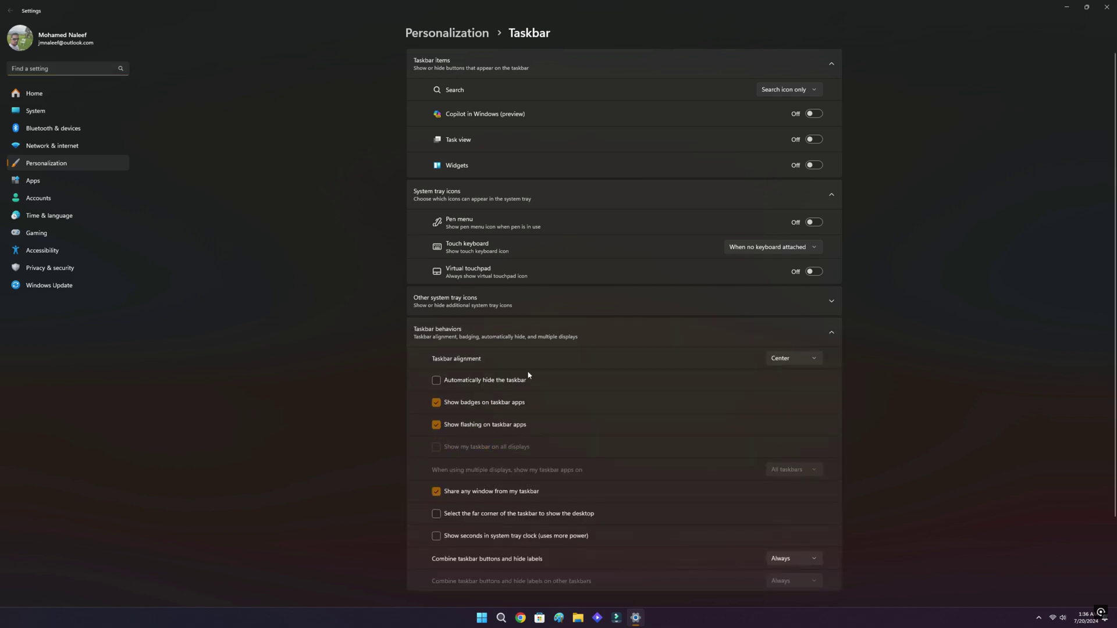
left_click(492, 381)
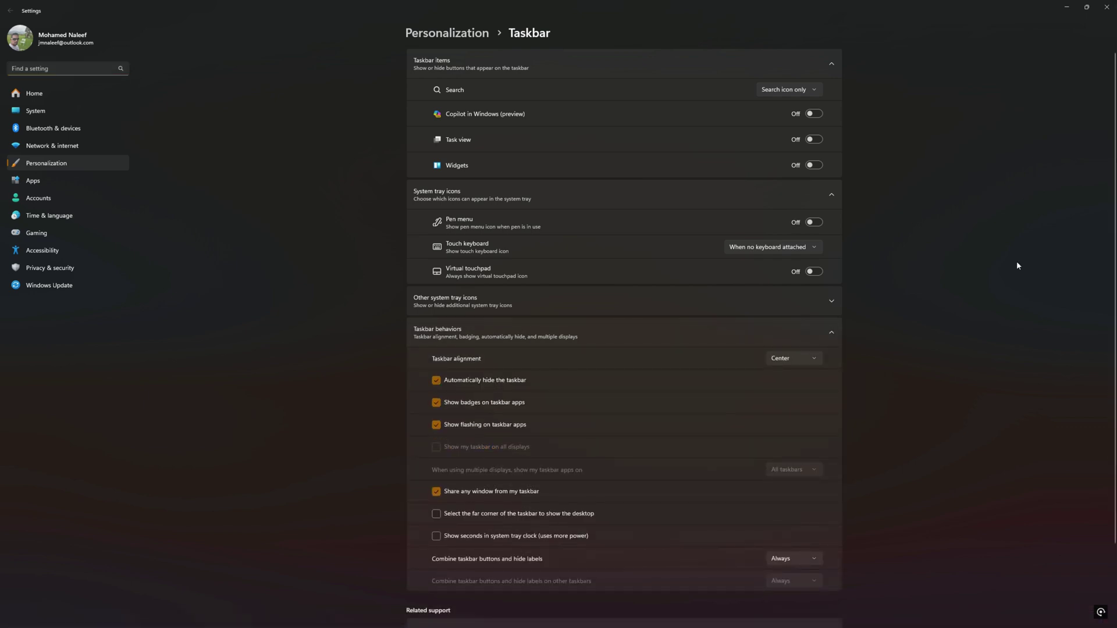
left_click(1112, 3)
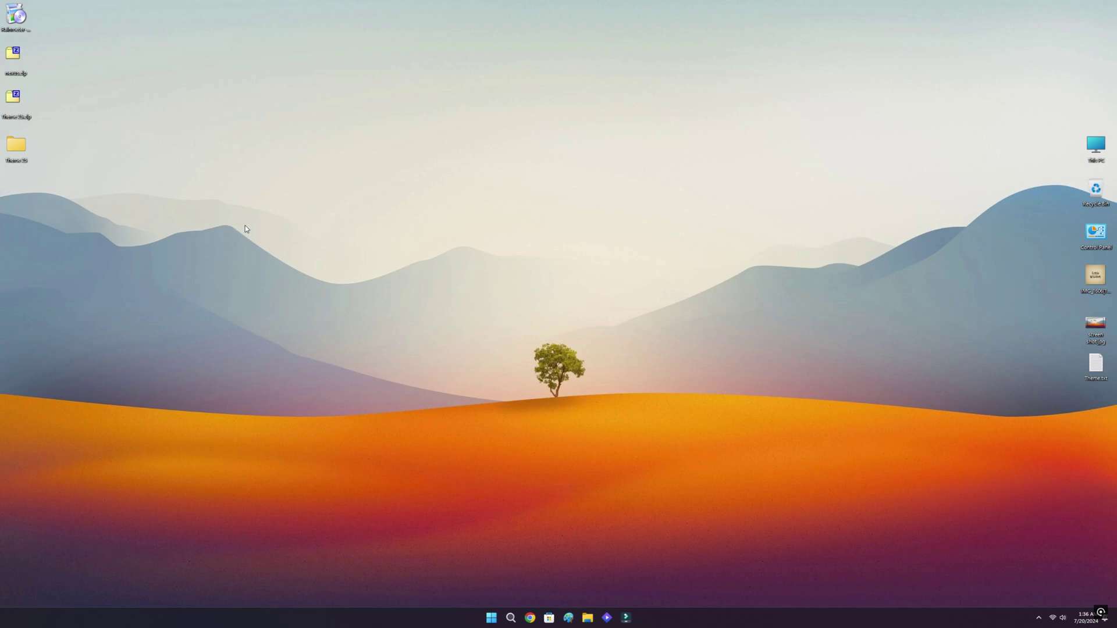
Install Rainmeter in English with the standard installation and start it
double_click(12, 16)
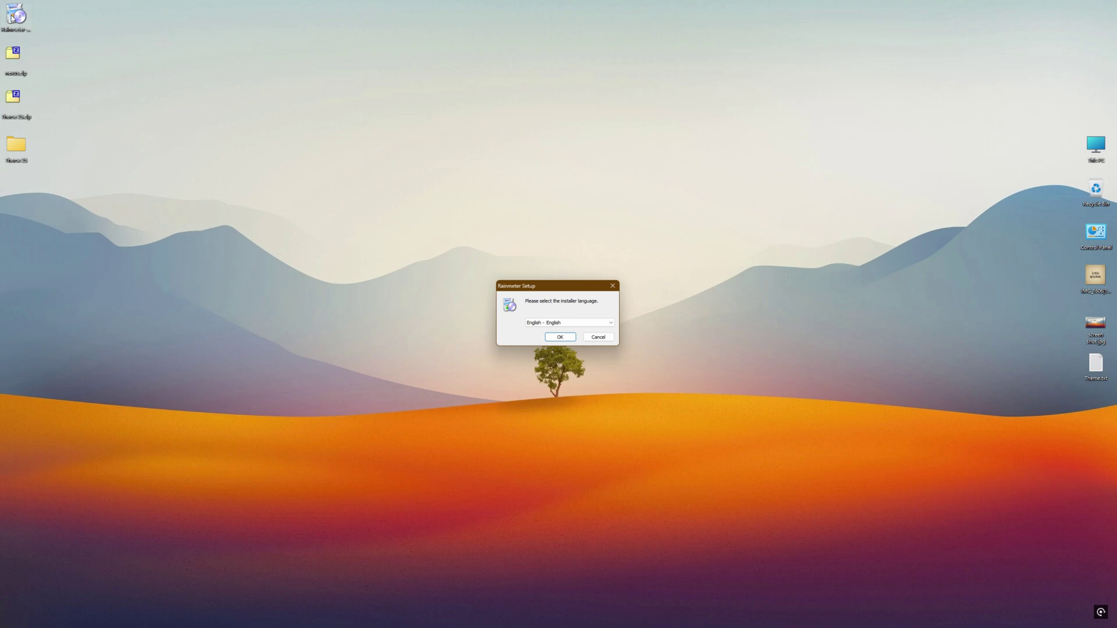
left_click(559, 338)
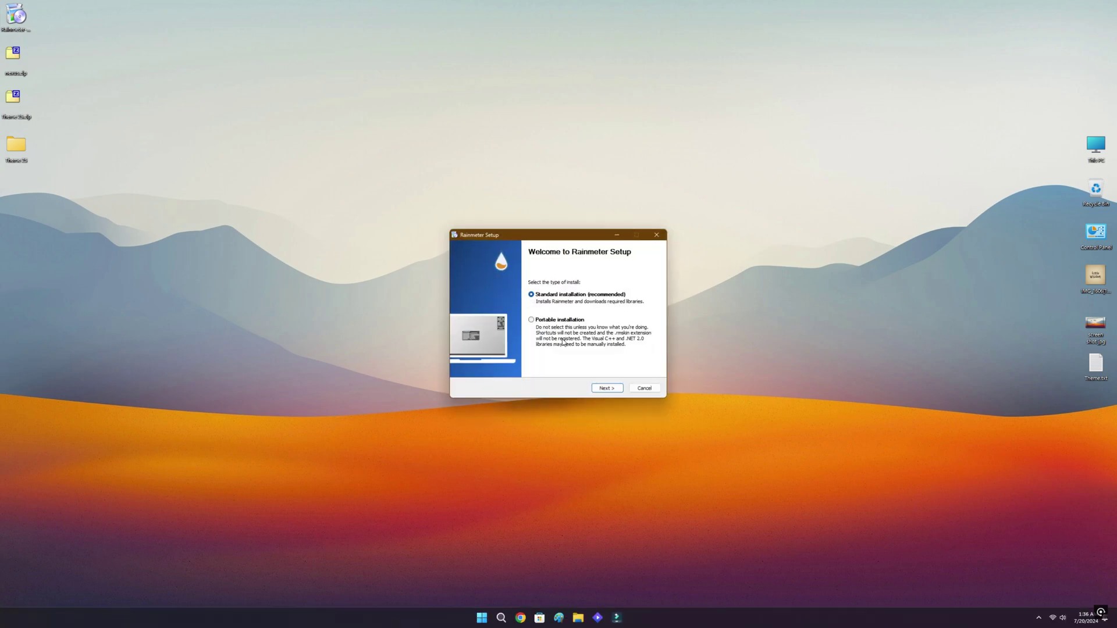
left_click(602, 387)
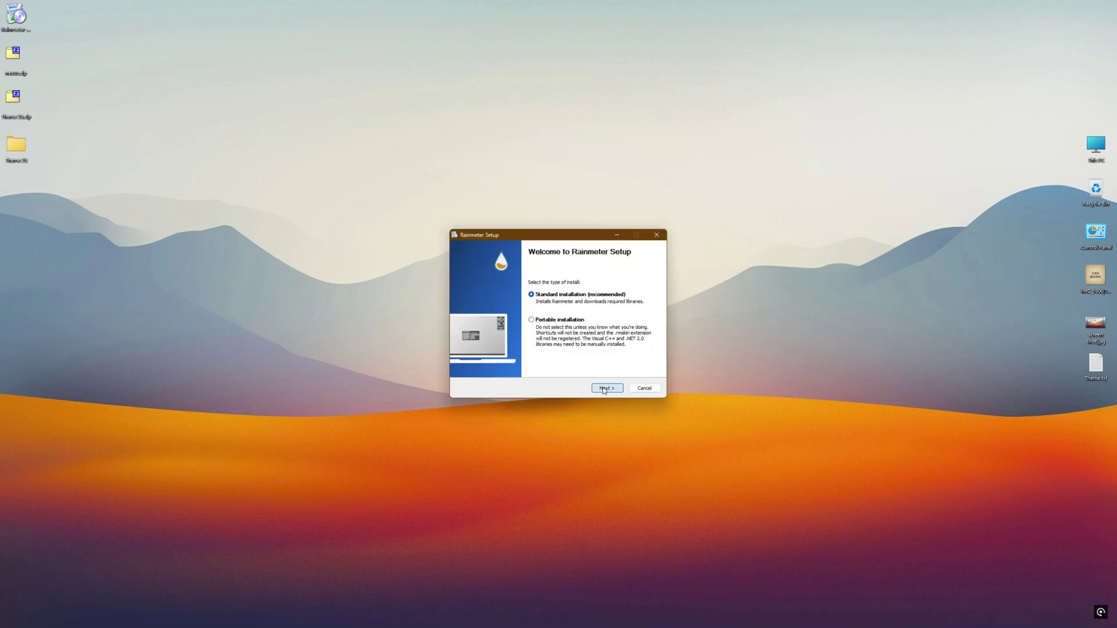
left_click(603, 390)
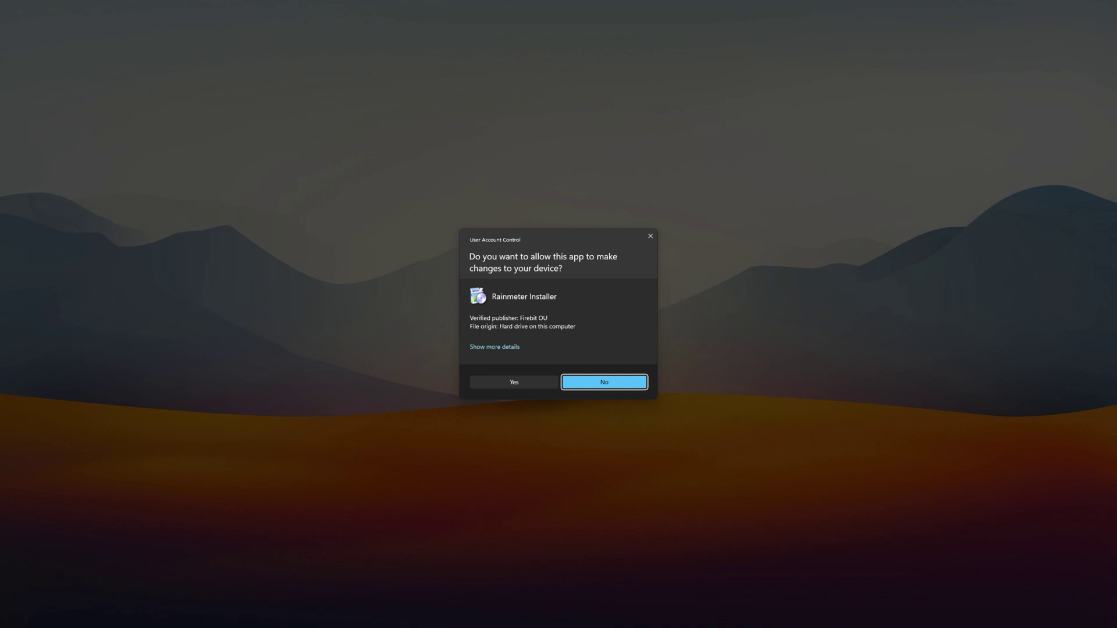
left_click(514, 383)
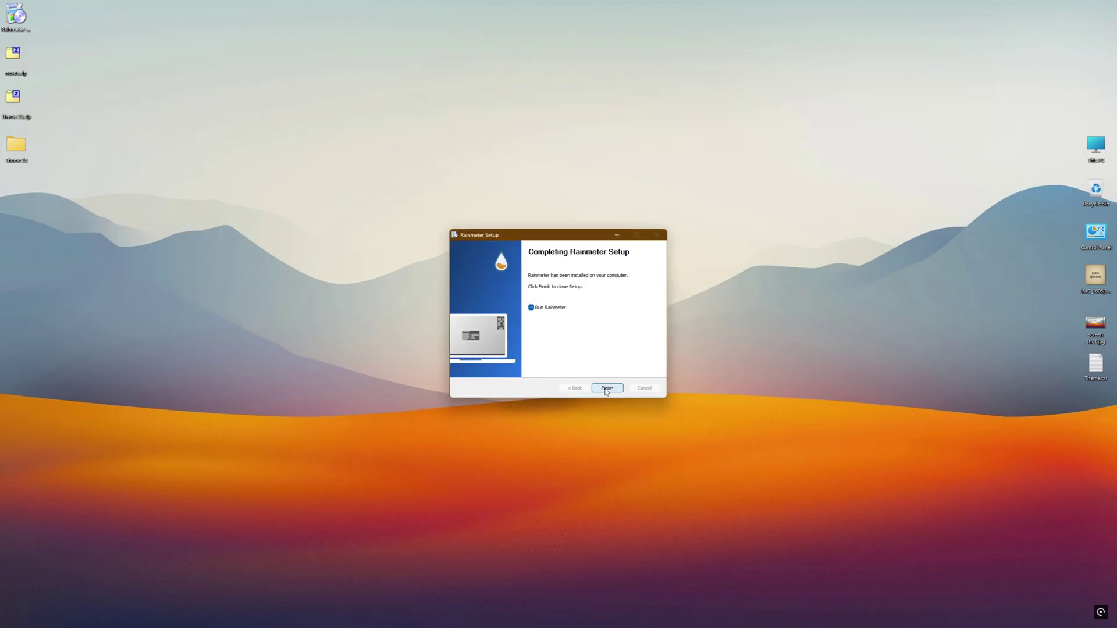
left_click(607, 388)
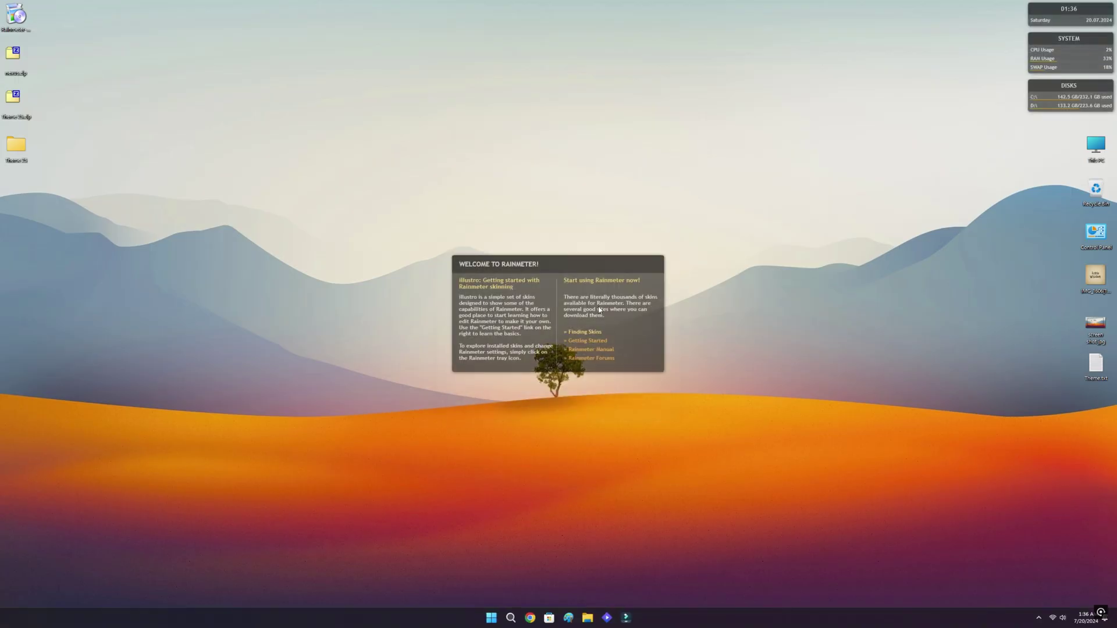
Unload the default welcome, DISKS, SYSTEM and clock skins from the desktop
right_click(599, 310)
left_click(638, 410)
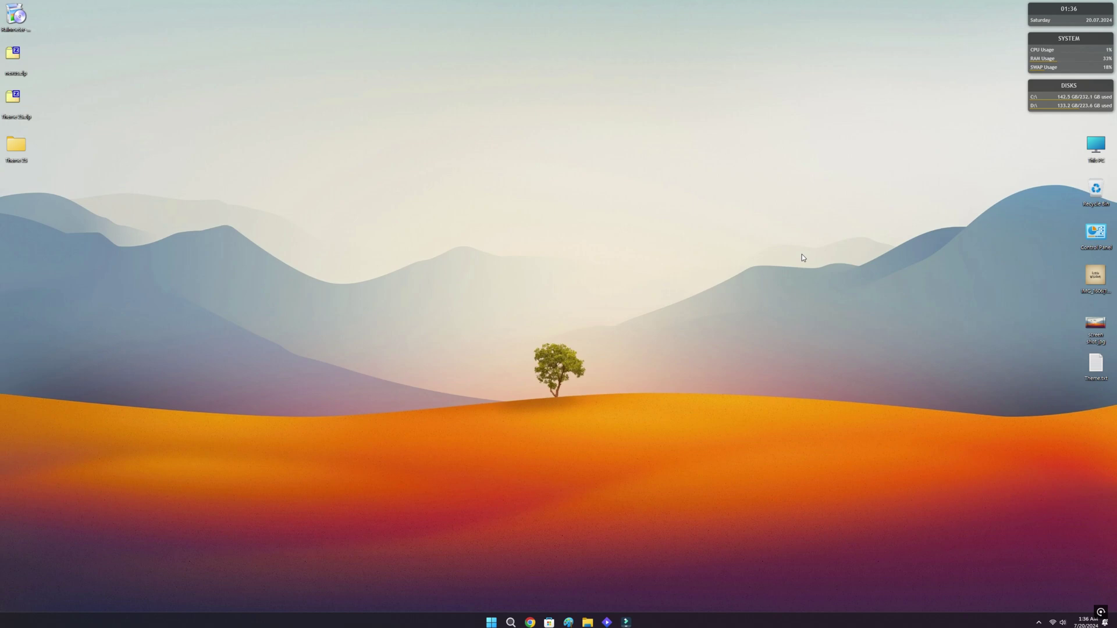
right_click(1069, 106)
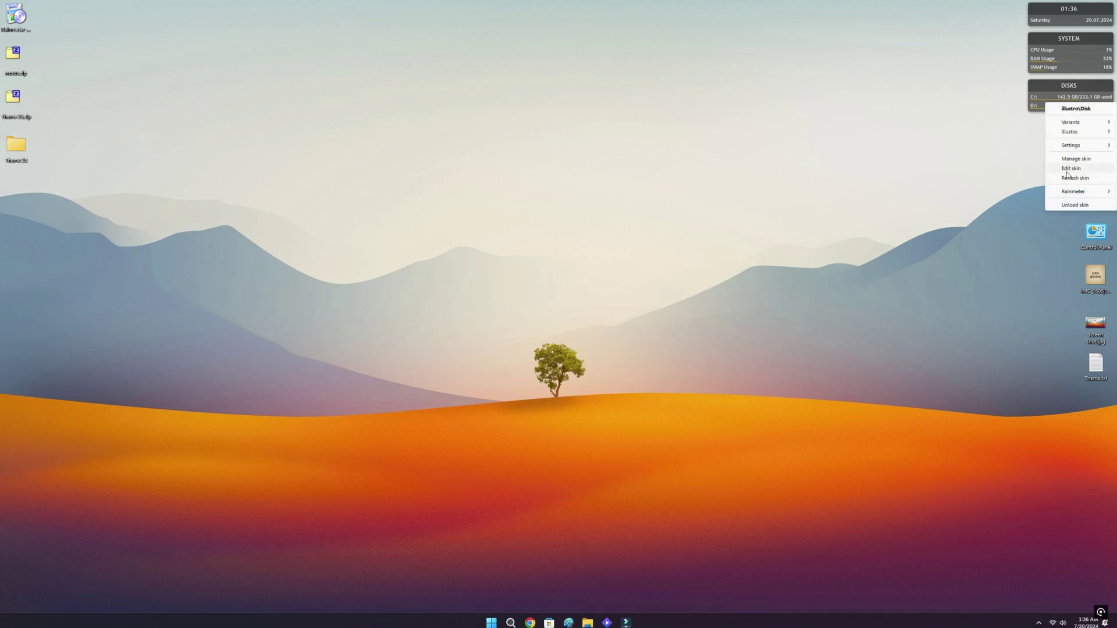
left_click(1065, 206)
right_click(1075, 55)
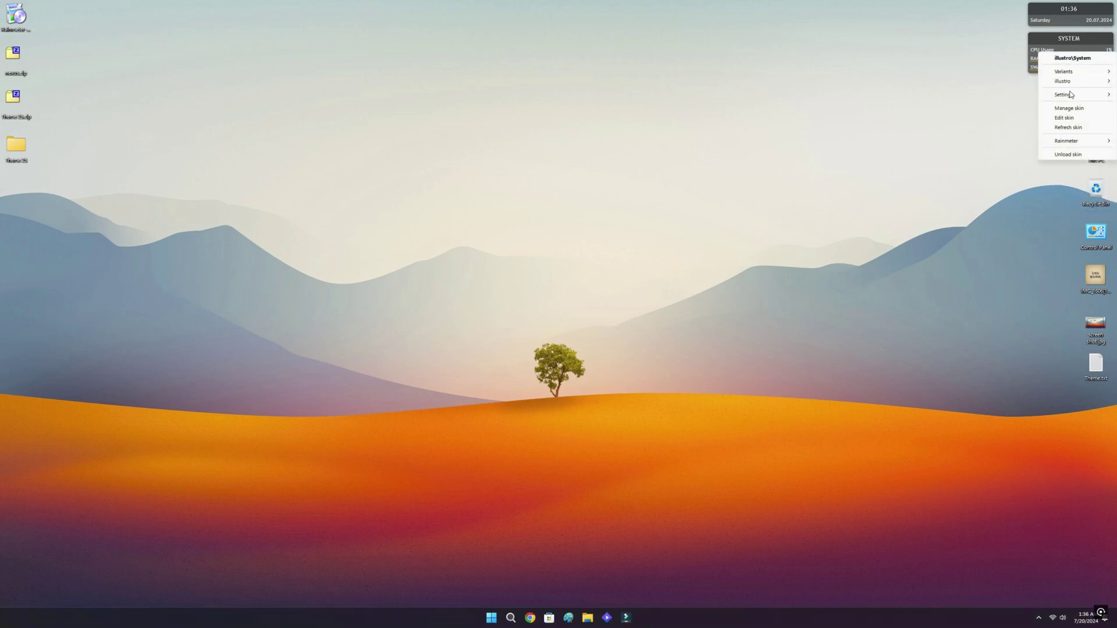
left_click(1058, 159)
right_click(1057, 19)
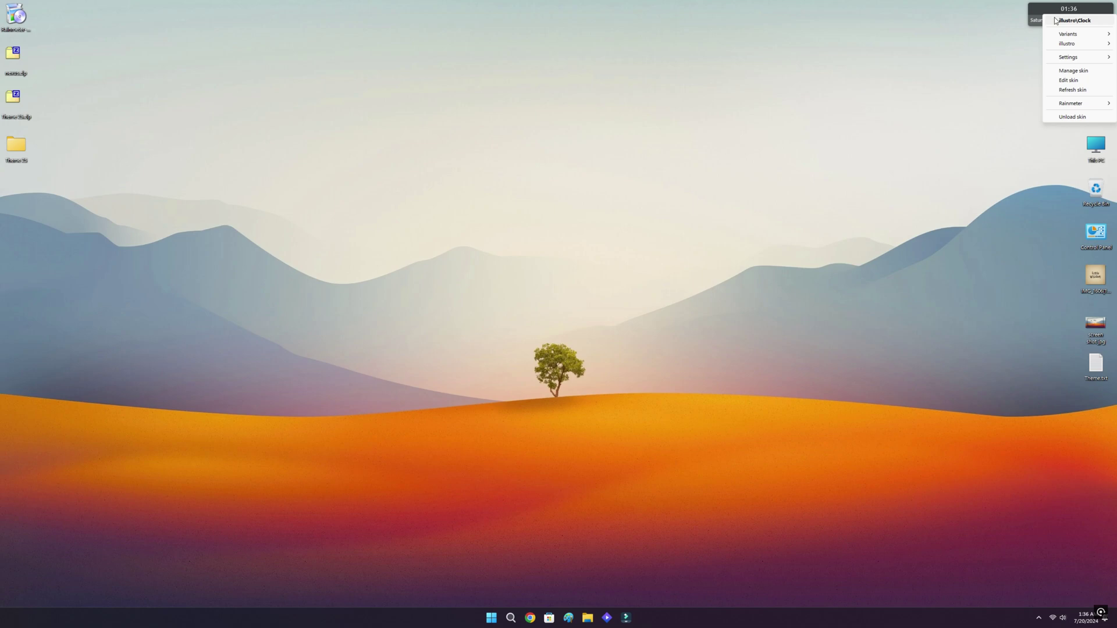
left_click(1060, 120)
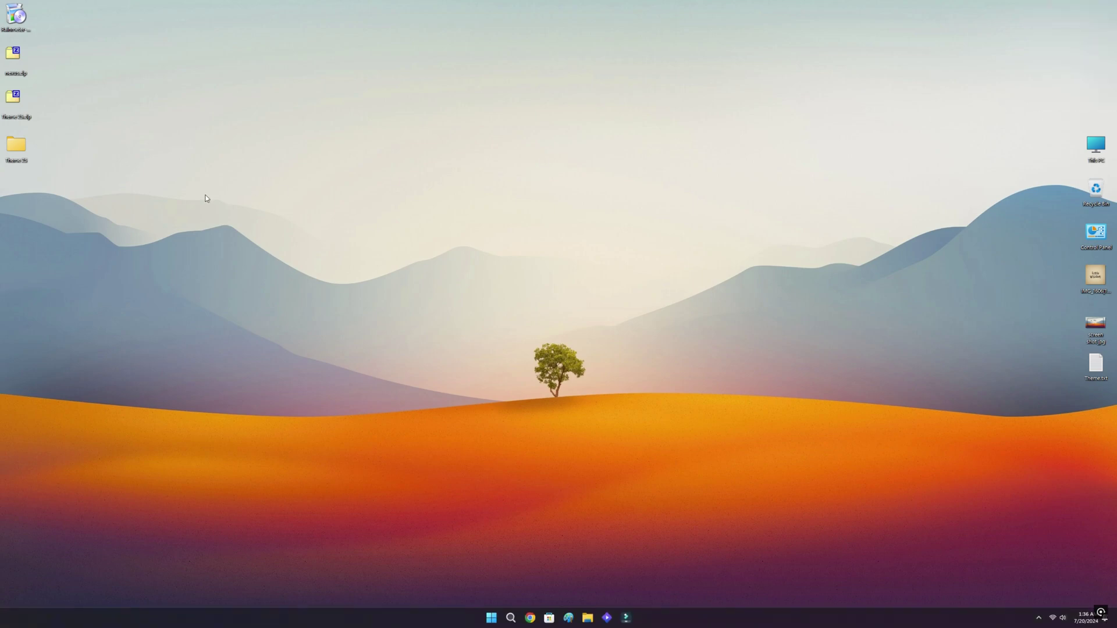
Install the CyberSearch and TextTime skins from Theme 25's Skins 1440p folder
double_click(17, 146)
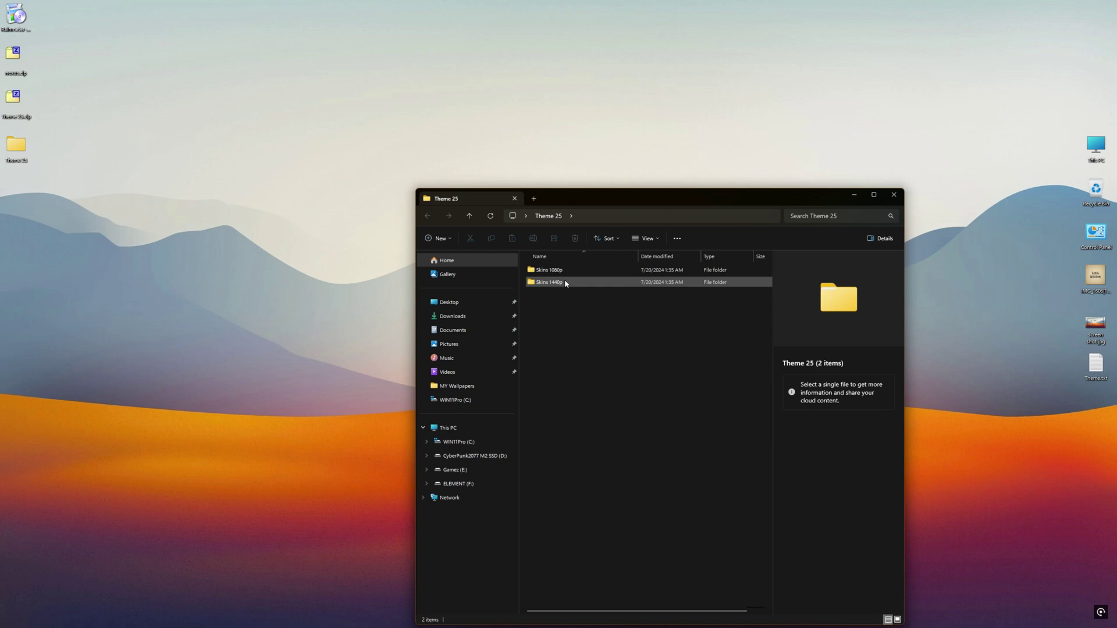
double_click(565, 282)
double_click(564, 273)
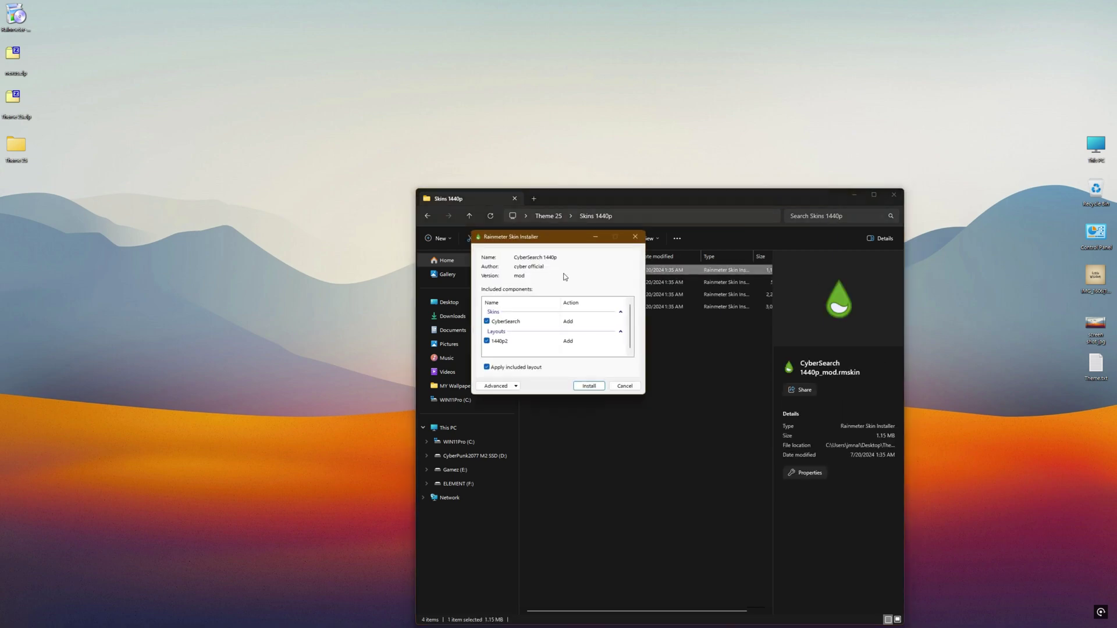
left_click(589, 386)
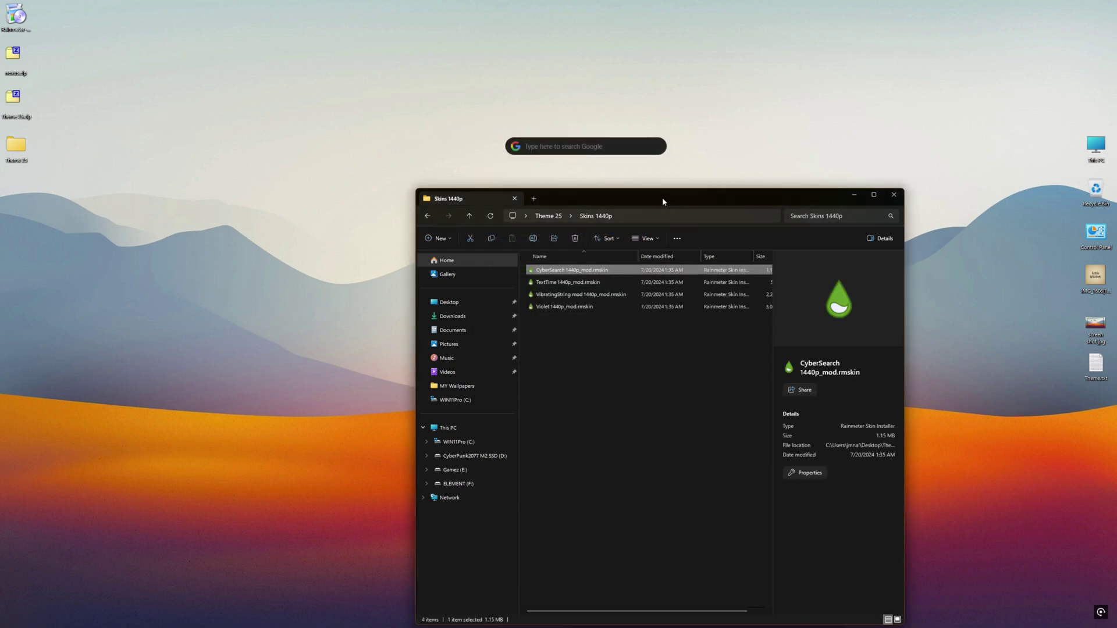
left_click_drag(663, 201, 959, 291)
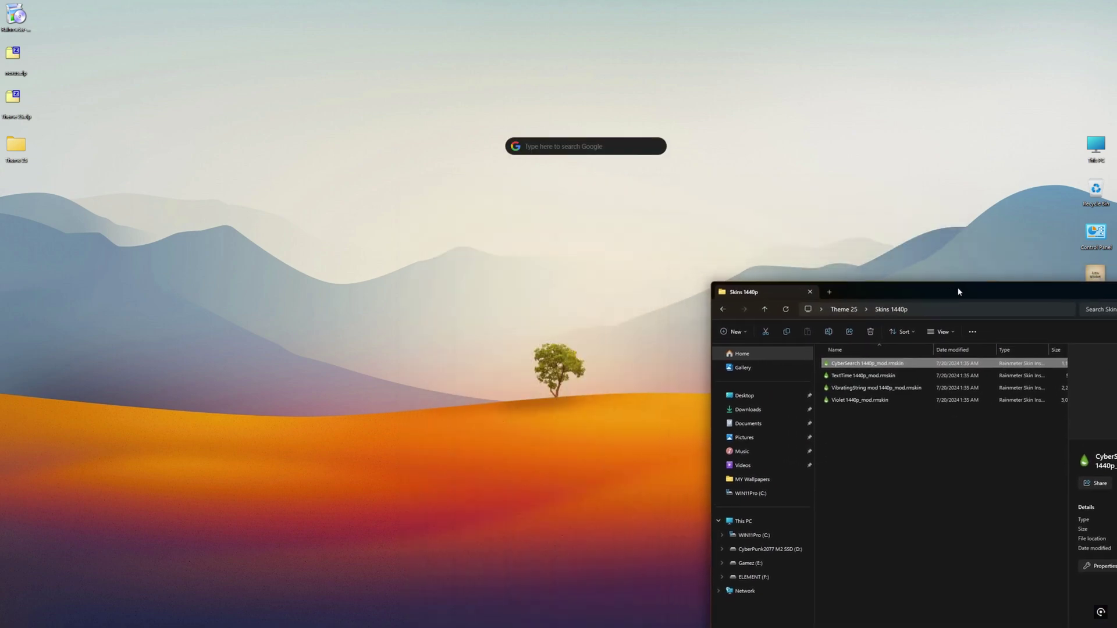
double_click(866, 378)
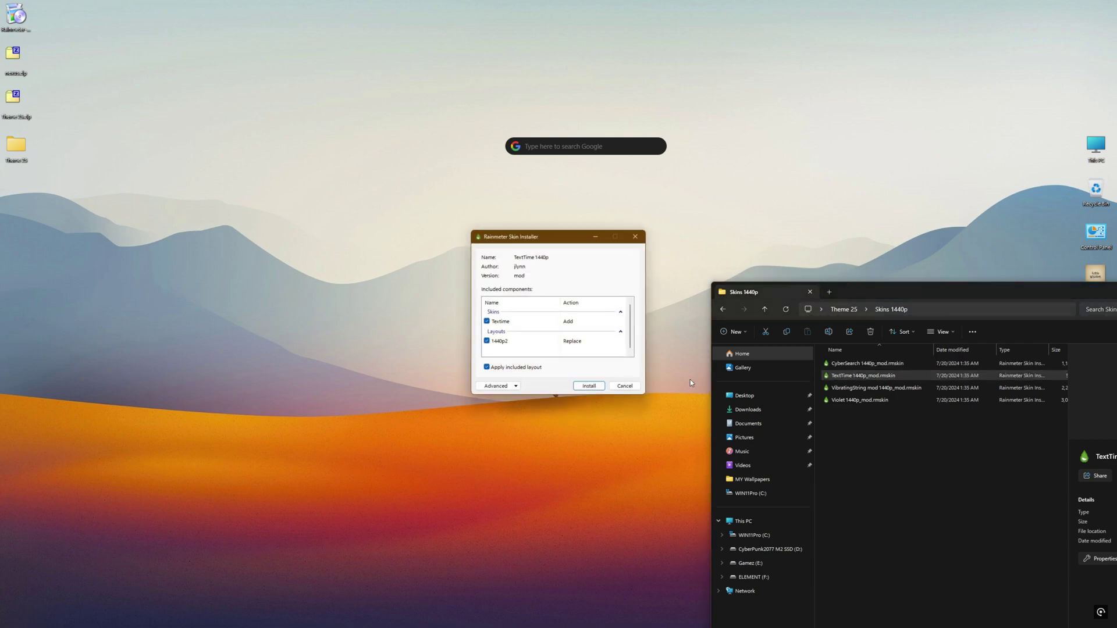
left_click(589, 386)
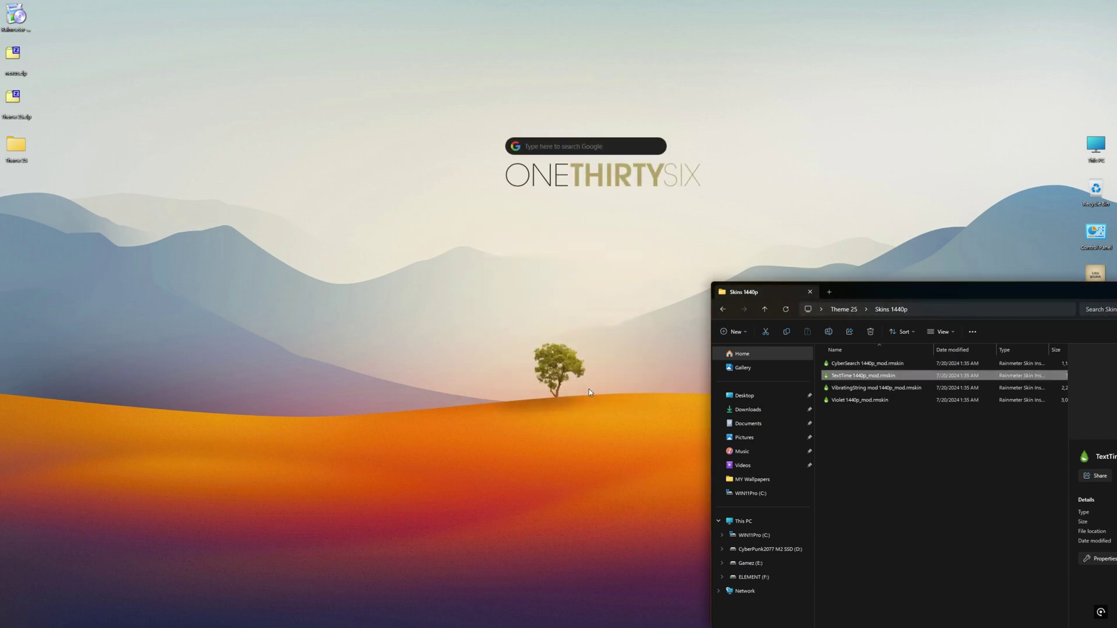
Install the VibratingString line and Violet date skins, then close the file window
double_click(852, 388)
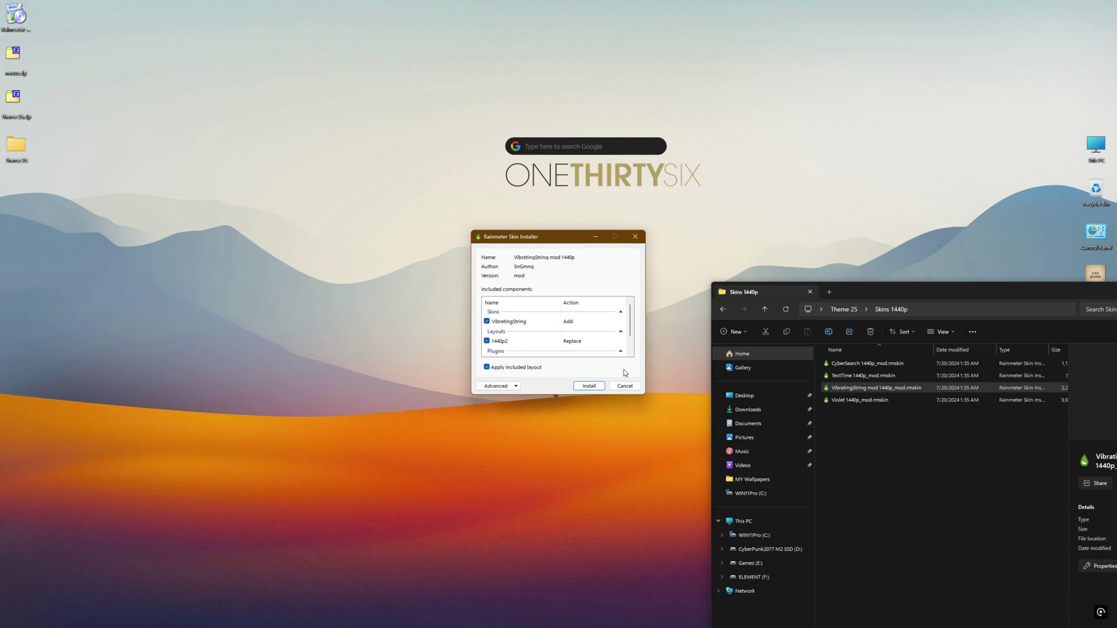
left_click(595, 388)
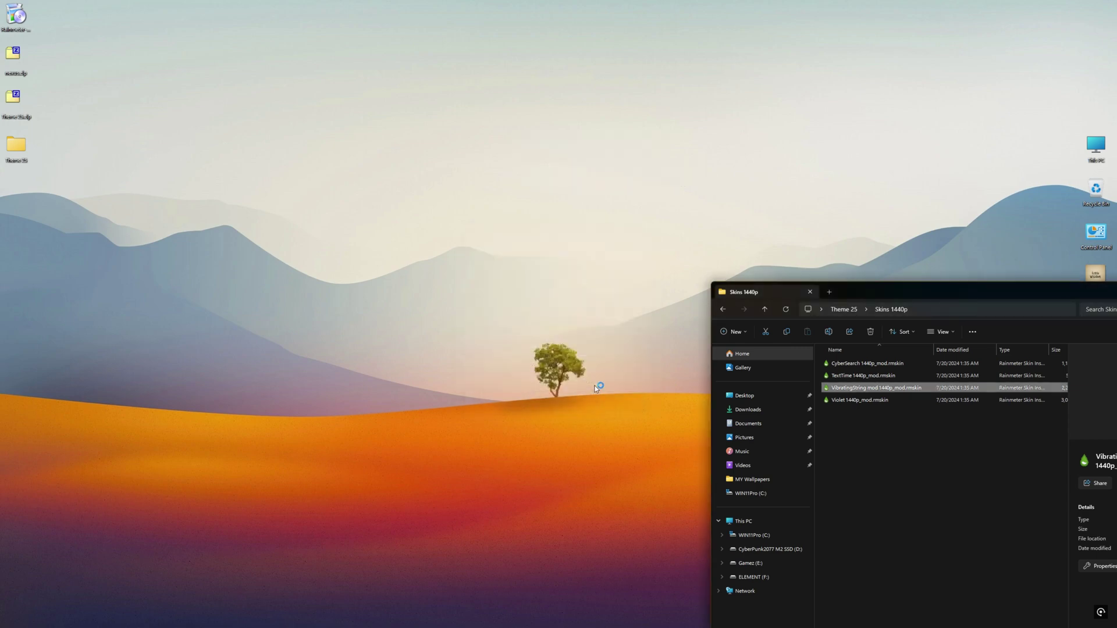
double_click(841, 400)
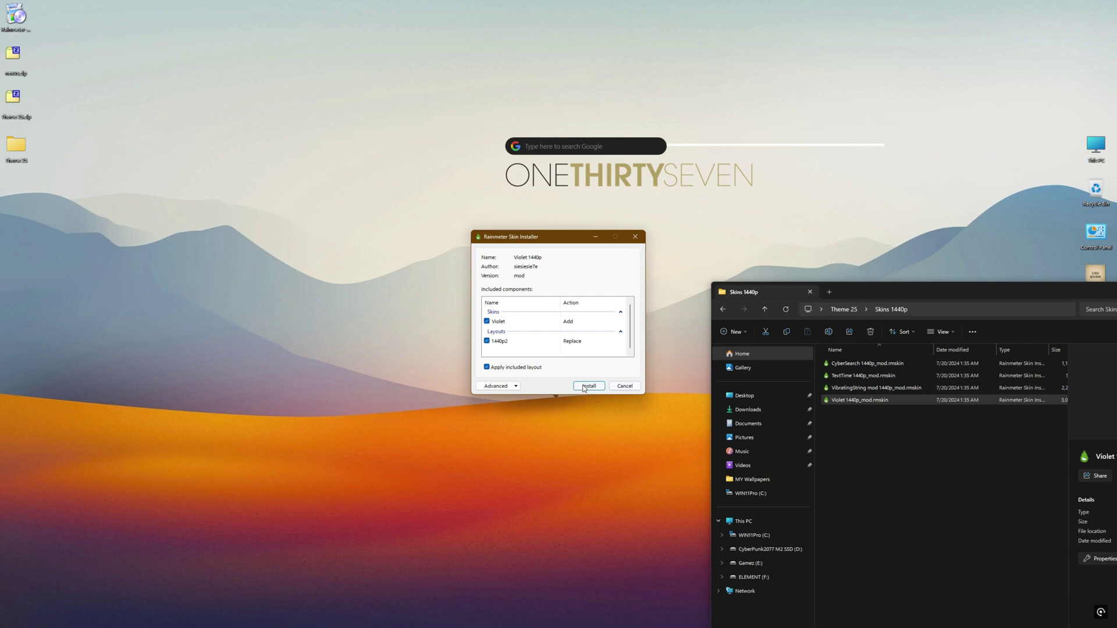
left_click(583, 386)
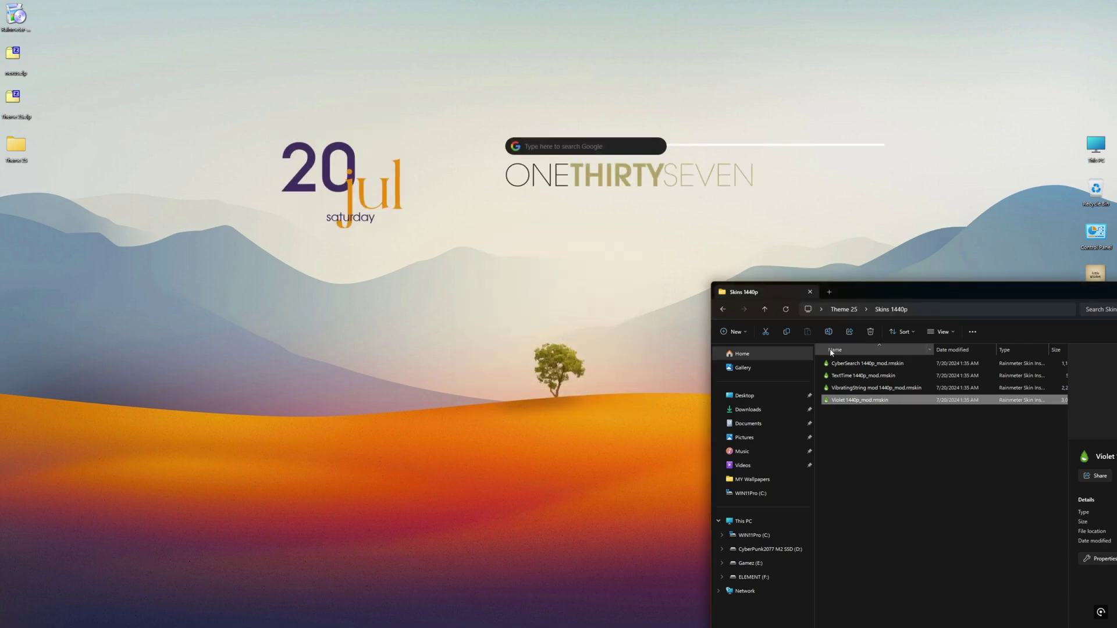
left_click_drag(900, 289, 287, 280)
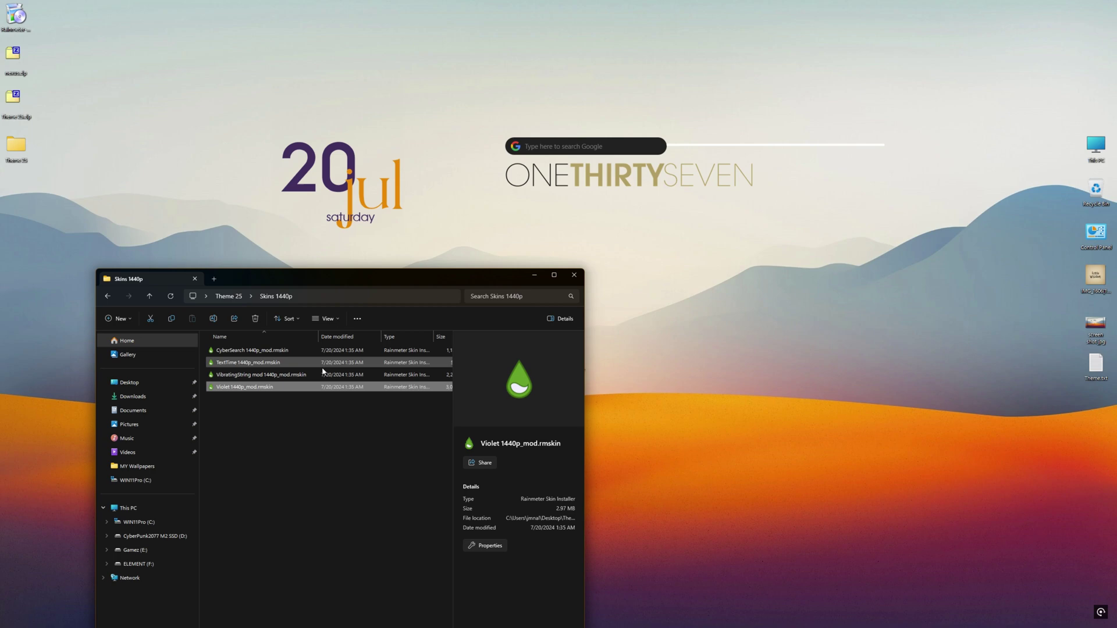
left_click(579, 277)
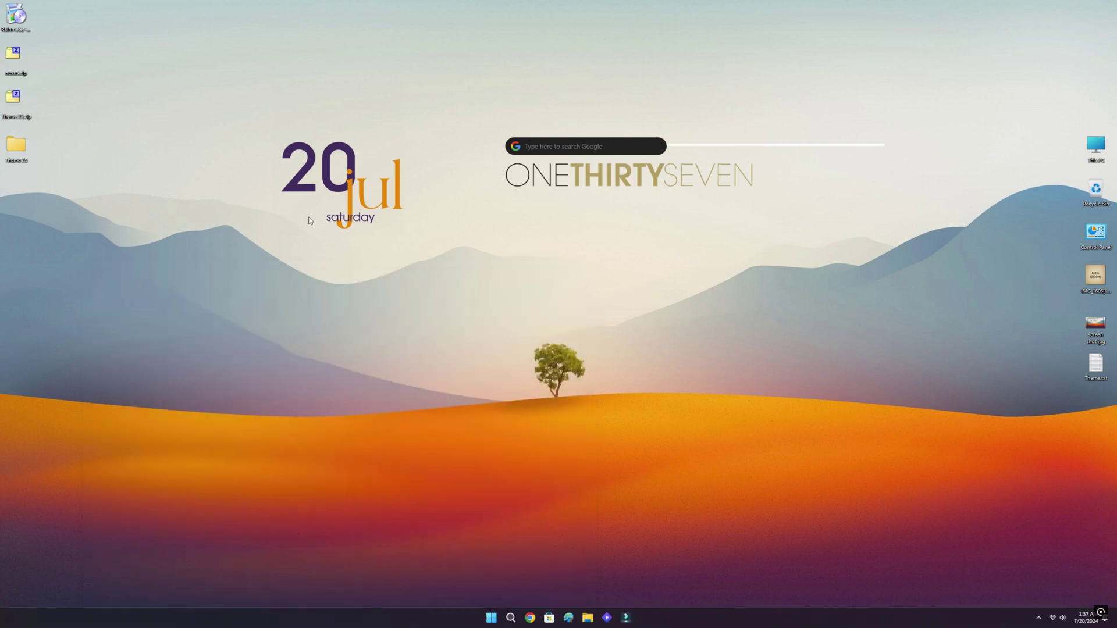
Run NexusSetup.exe from nexus.zip, accept the license, keep the default location and folder, then install and launch
double_click(12, 54)
double_click(36, 153)
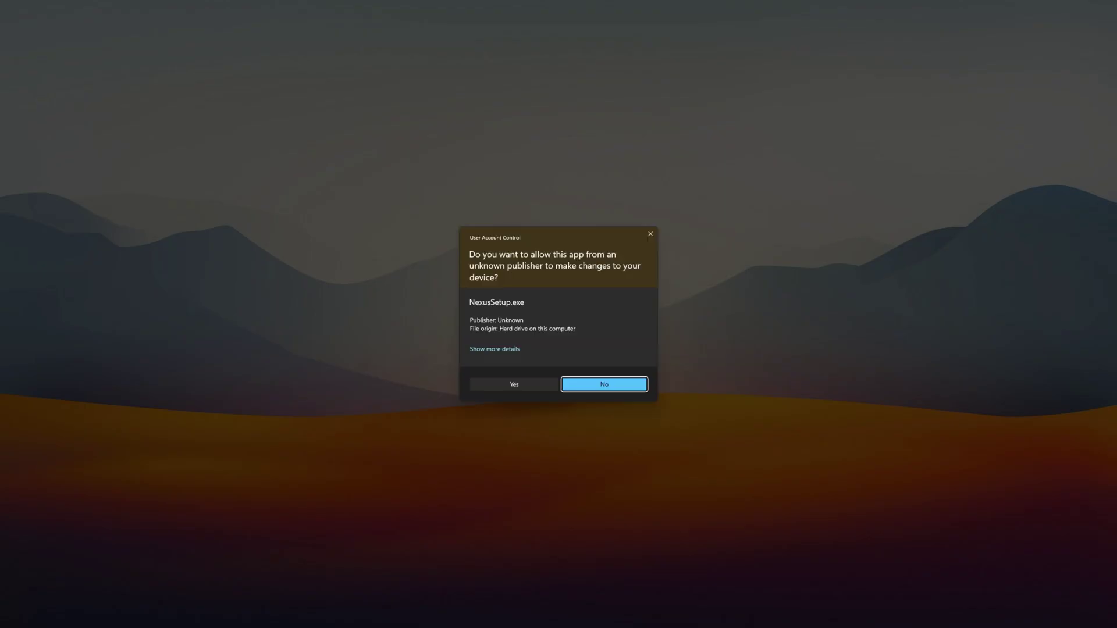
left_click(523, 385)
left_click(577, 338)
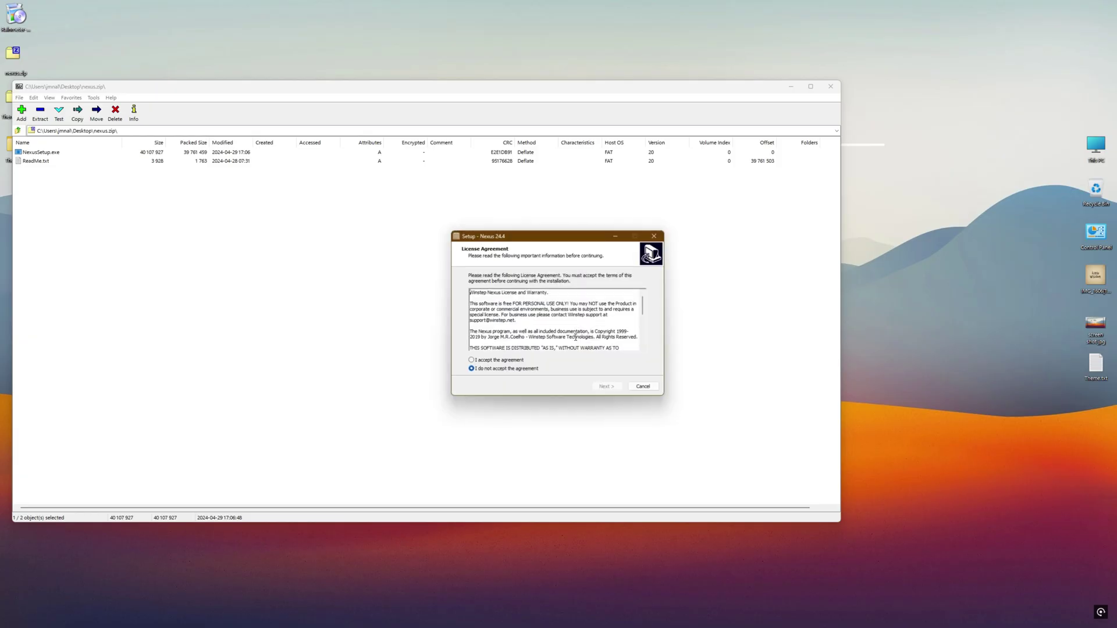
left_click(513, 362)
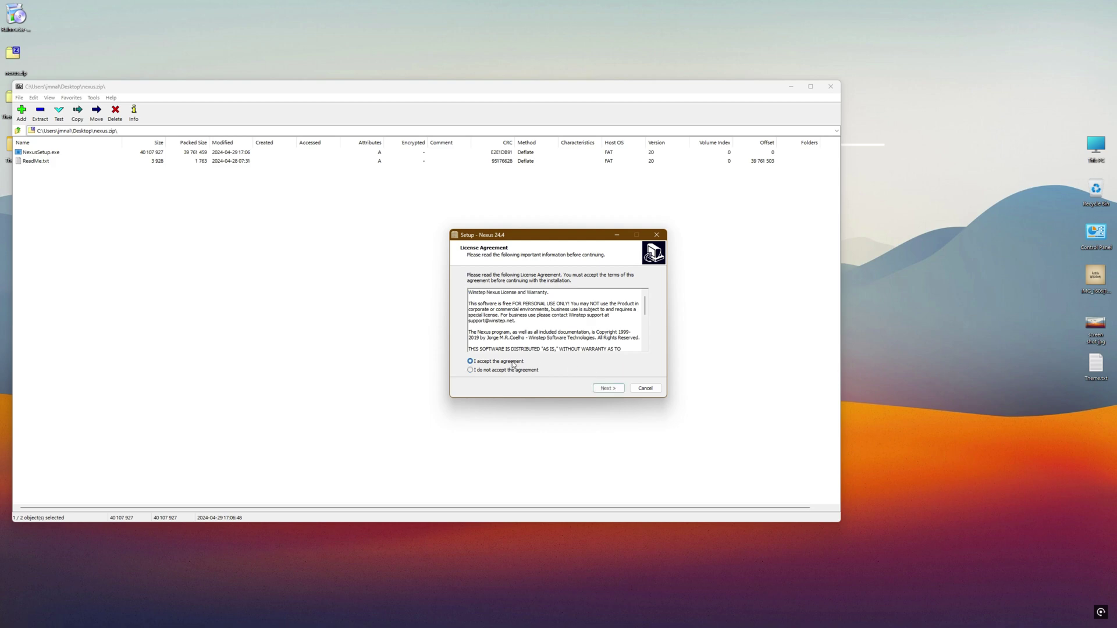
left_click(608, 388)
left_click(606, 388)
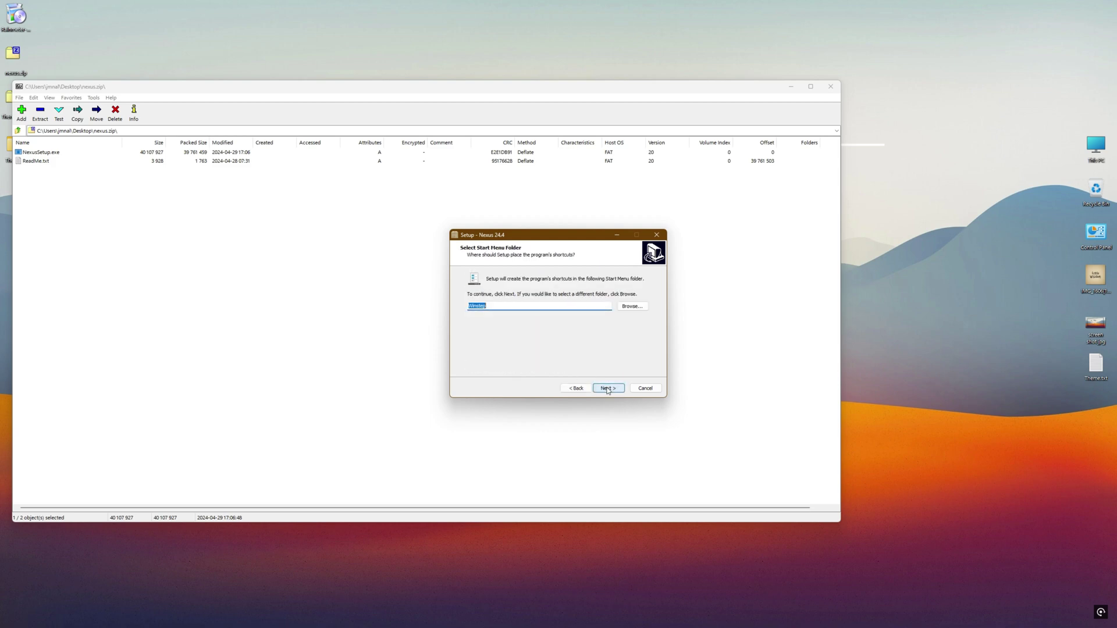
left_click(608, 388)
left_click(608, 388)
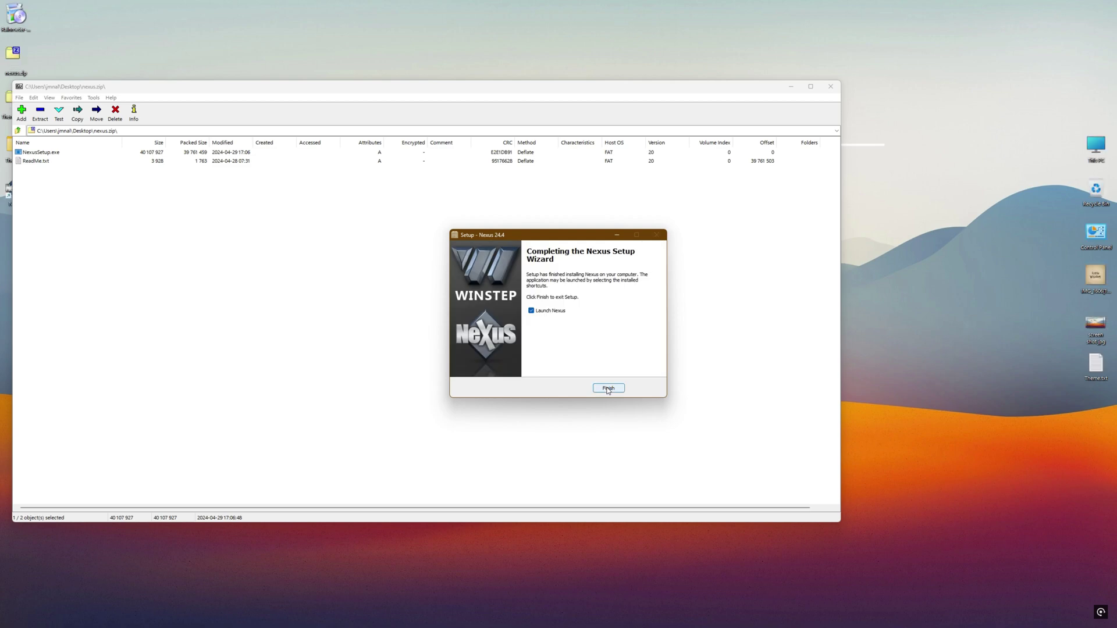
left_click(608, 389)
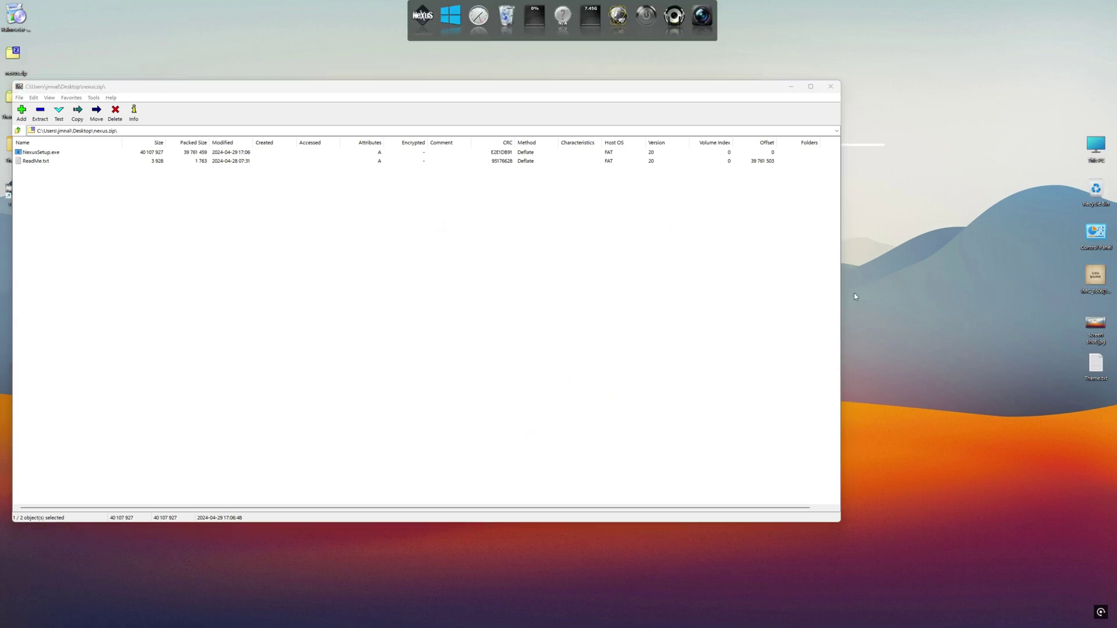
Close 7-Zip and restore the Nexus dock from C:\Theme\wsbackup 1440p.wbk under Preferences > Advanced
left_click(836, 87)
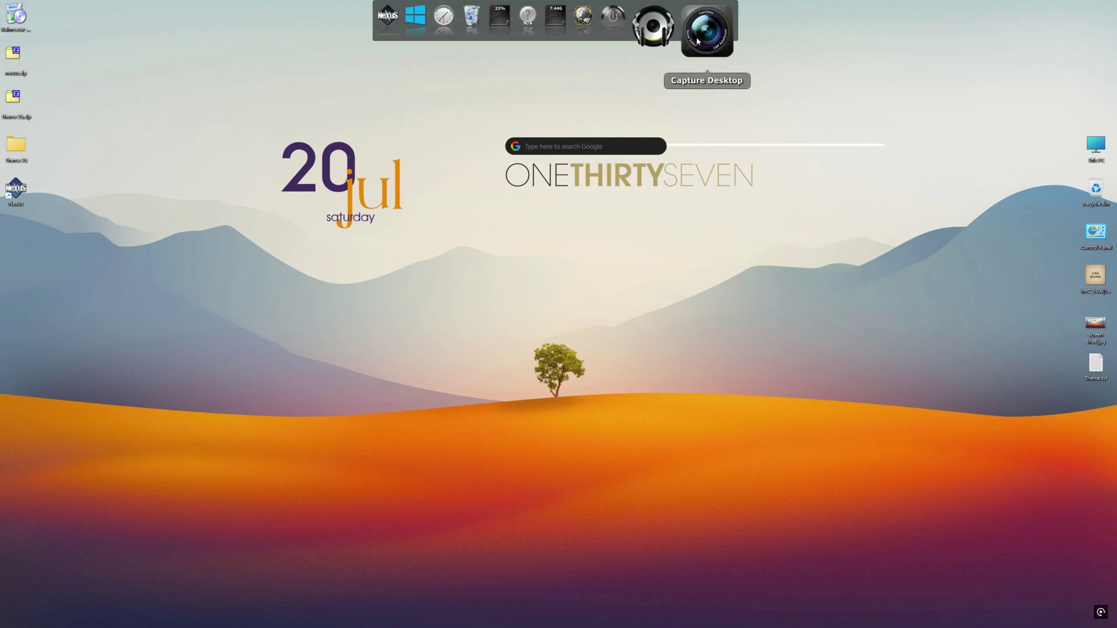
right_click(697, 39)
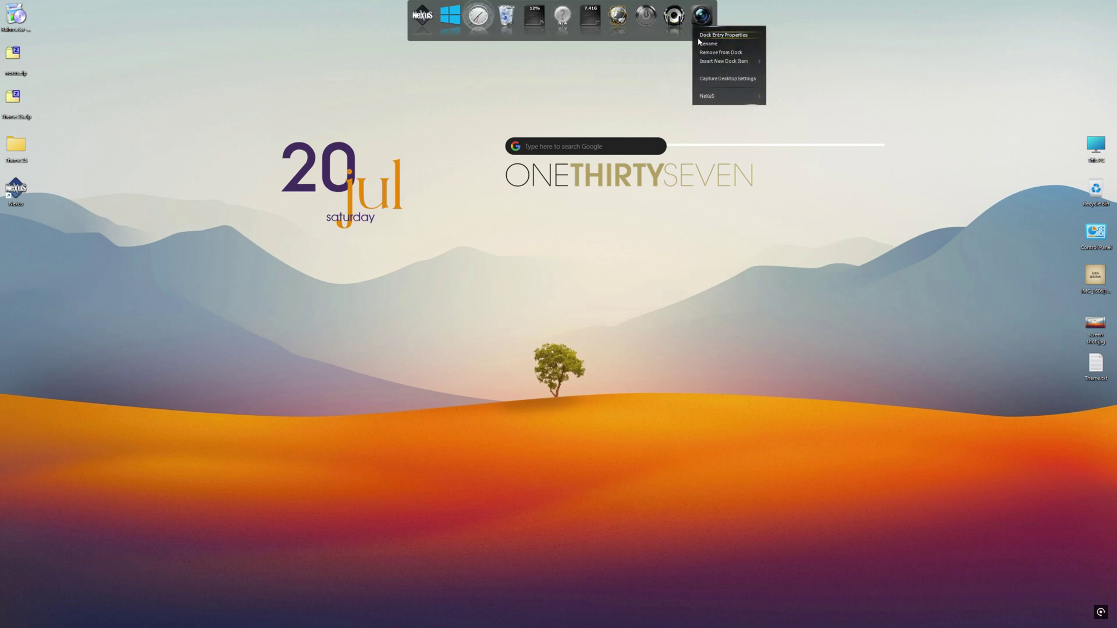
mouse_move(735, 104)
left_click(790, 101)
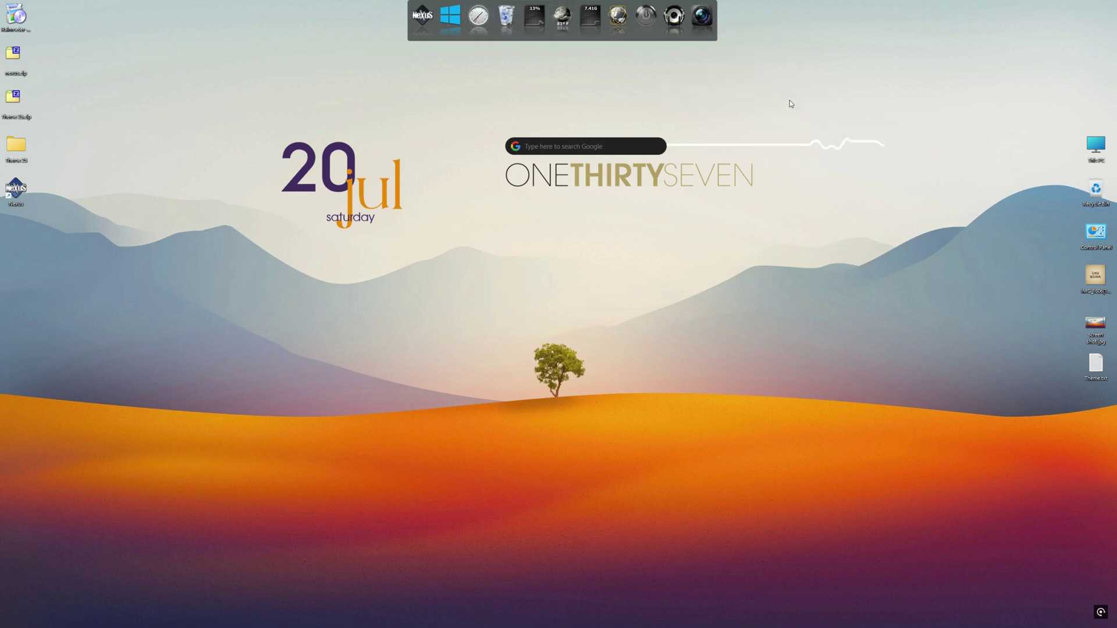
left_click(668, 231)
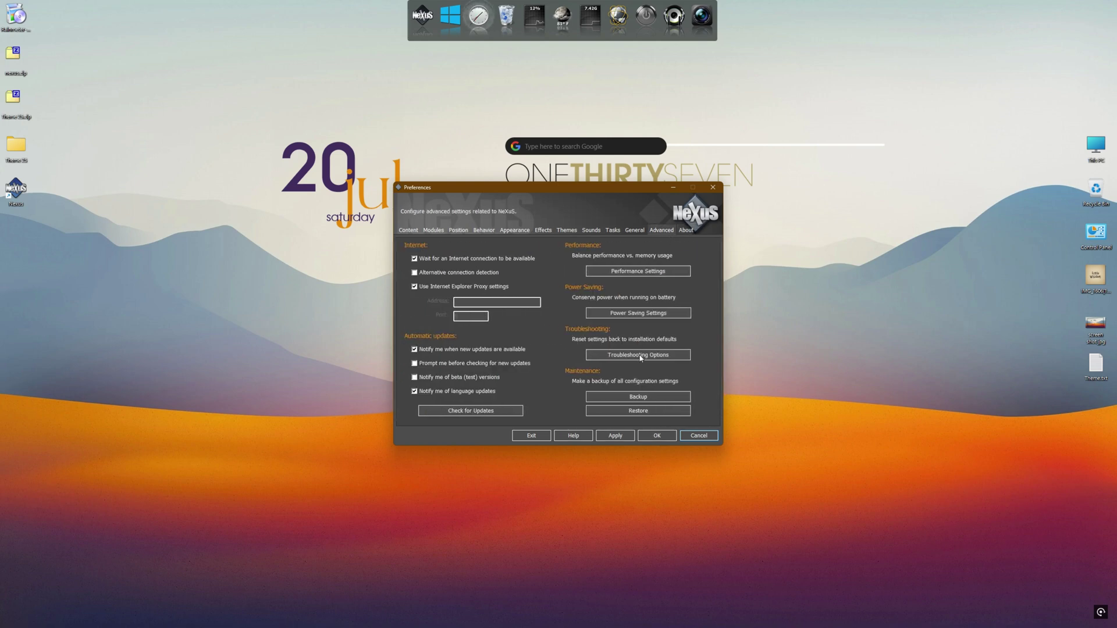
left_click(625, 411)
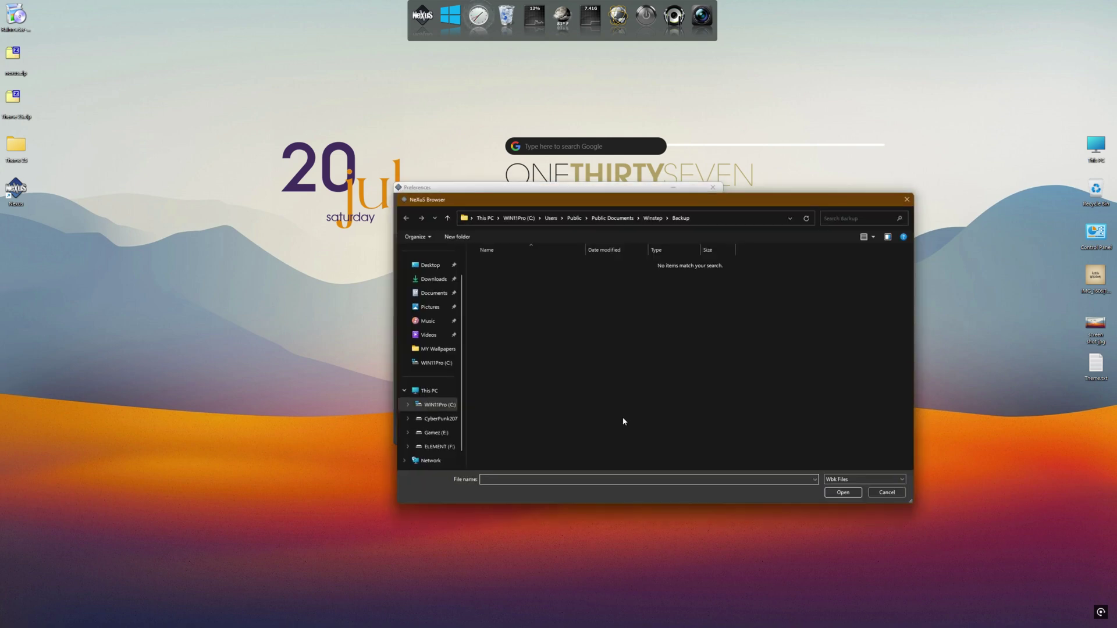
left_click(438, 404)
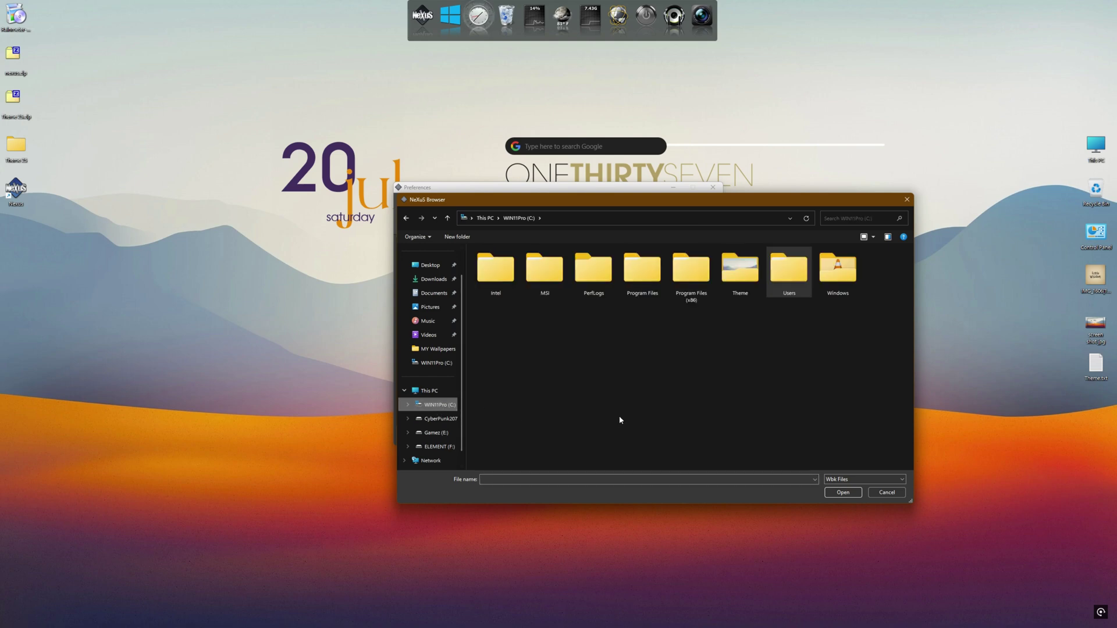
double_click(749, 264)
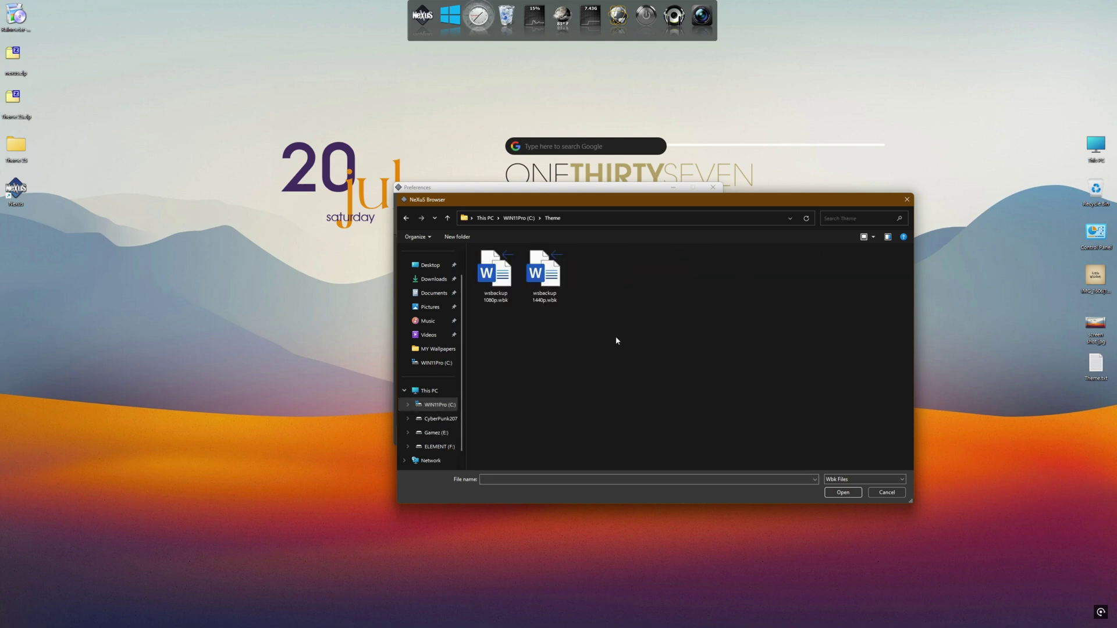
left_click(559, 275)
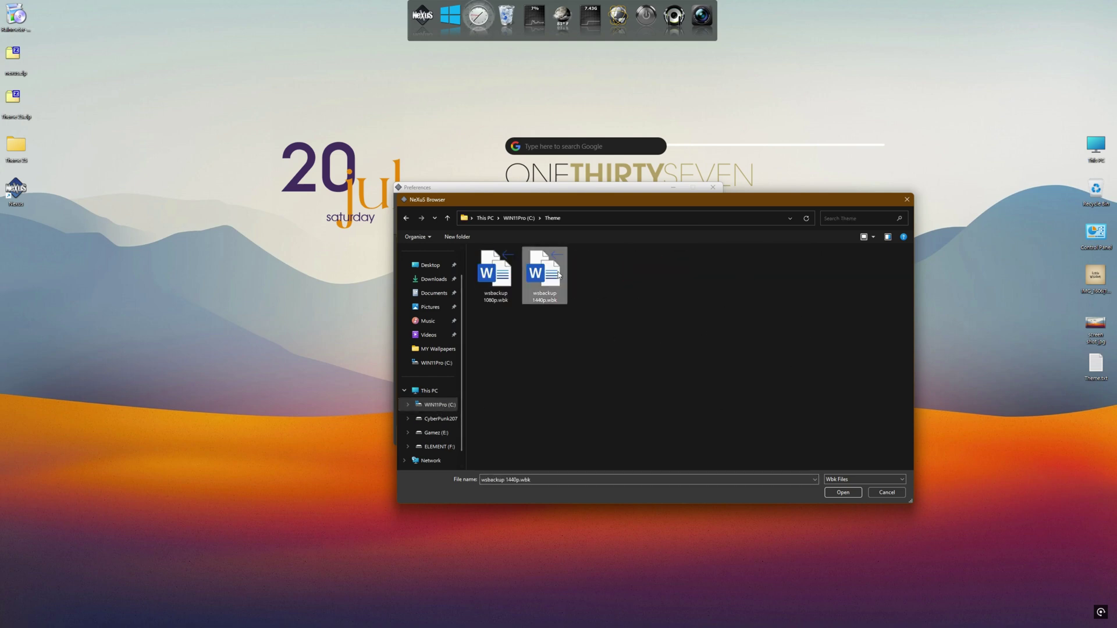
left_click(827, 494)
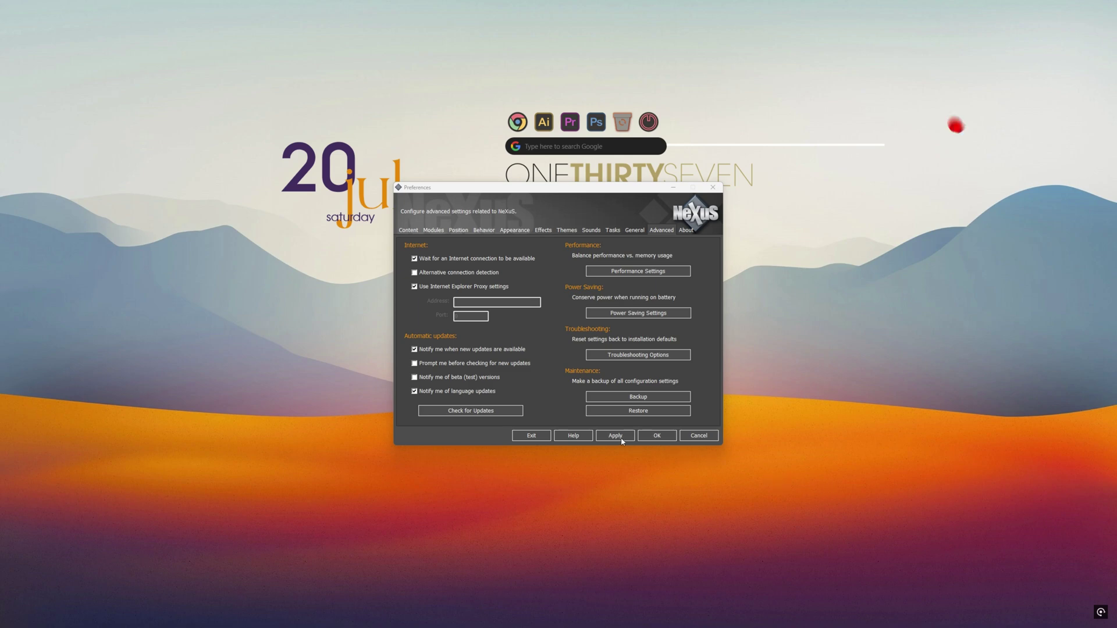